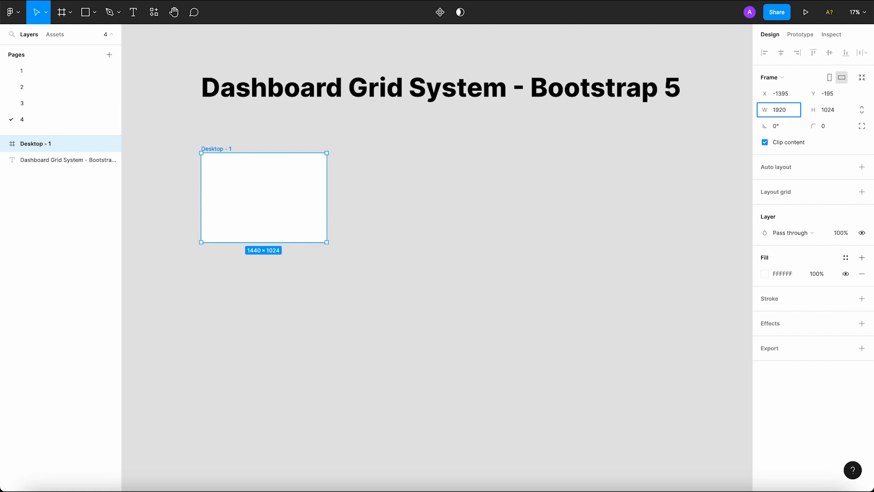
Set the Desktop - 1 frame's width to 1920 and move it down and right, away from the title.
{"action": "key", "text": "Return"}
{"action": "left_click", "coordinate": [428, 292]}
{"action": "left_click_drag", "start_coordinate": [346, 285], "coordinate": [371, 288]}
{"action": "left_click_drag", "start_coordinate": [253, 151], "coordinate": [356, 176]}
{"action": "scroll", "coordinate": [382, 178], "scroll_direction": "up", "scroll_amount": 4}
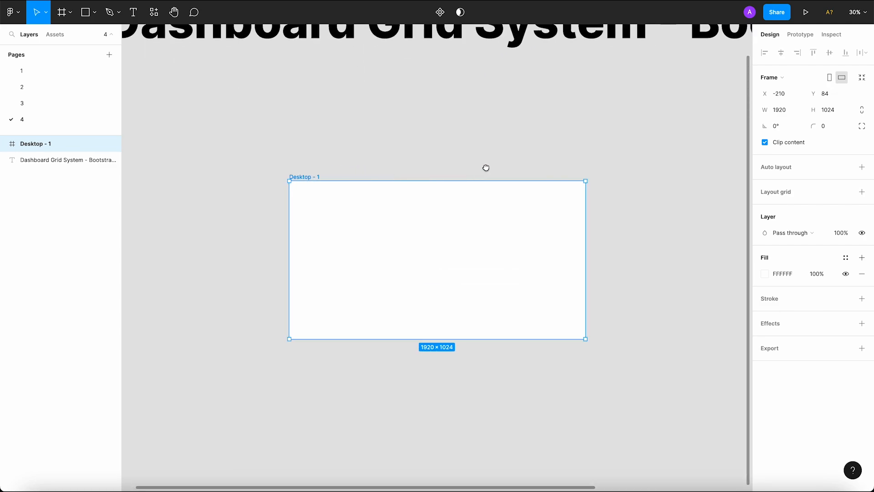
{"action": "scroll", "coordinate": [465, 114], "scroll_direction": "up", "scroll_amount": 5}
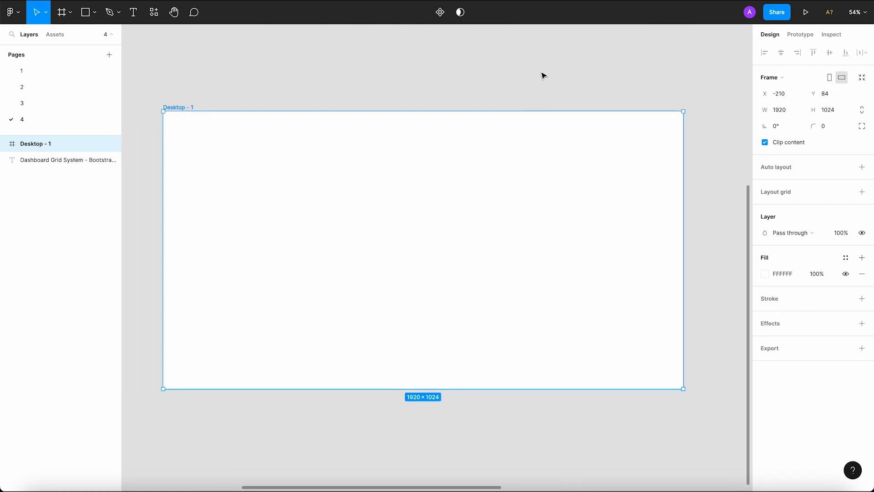
Rename the 1920 × 1024 frame as "Dekstop Large".
{"action": "left_click", "coordinate": [543, 75]}
{"action": "double_click", "coordinate": [168, 107]}
{"action": "type", "text": "Dekstop Large"}
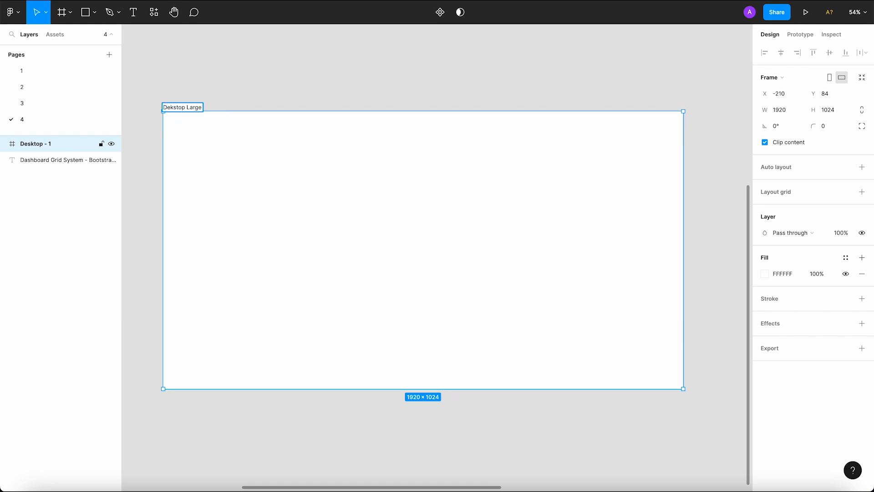
{"action": "left_click", "coordinate": [230, 103]}
{"action": "left_click", "coordinate": [191, 108]}
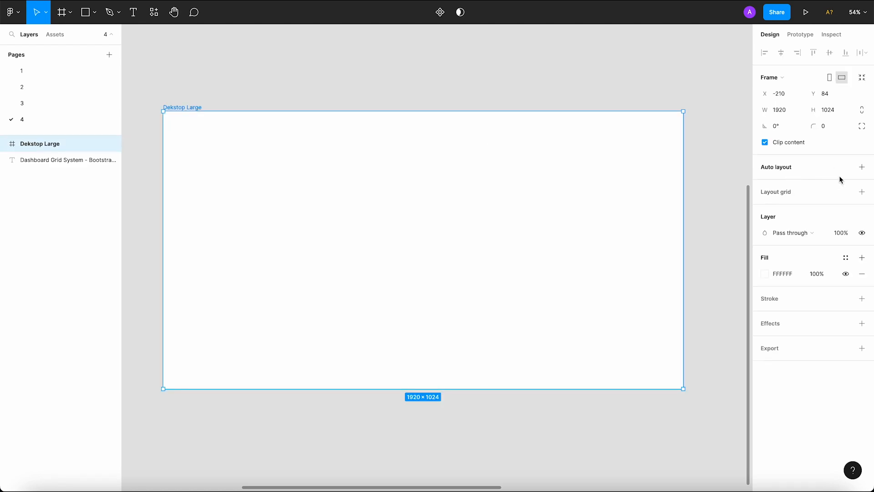
Add a layout grid to the Dekstop Large frame as 12 columns with the Right alignment type.
{"action": "left_click", "coordinate": [862, 191]}
{"action": "left_click", "coordinate": [768, 207]}
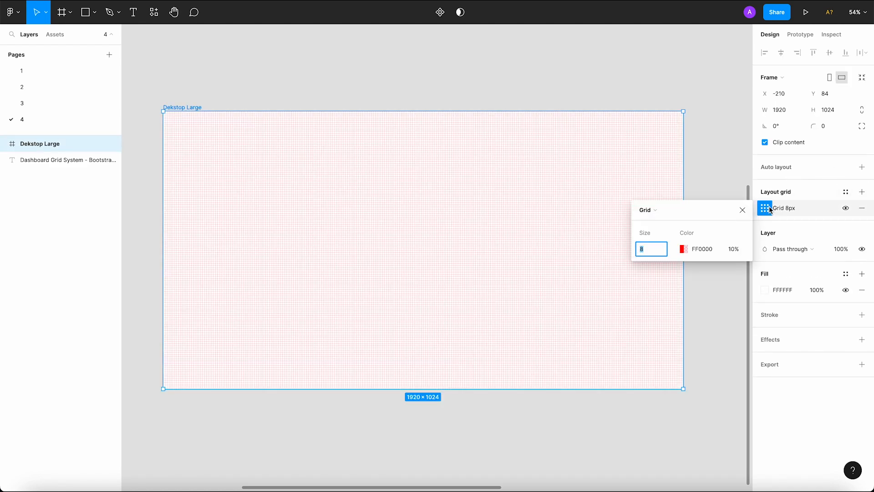
{"action": "left_click", "coordinate": [659, 212]}
{"action": "left_click", "coordinate": [661, 221]}
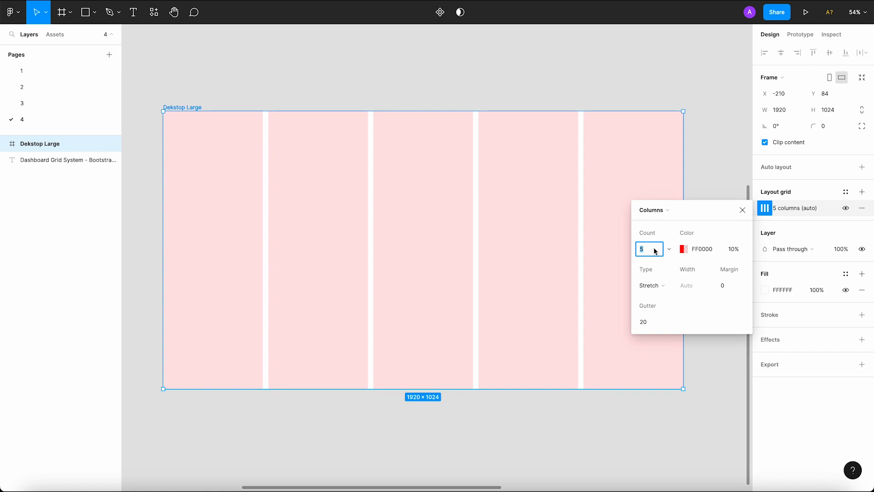
{"action": "left_click", "coordinate": [660, 286]}
{"action": "left_click", "coordinate": [659, 261]}
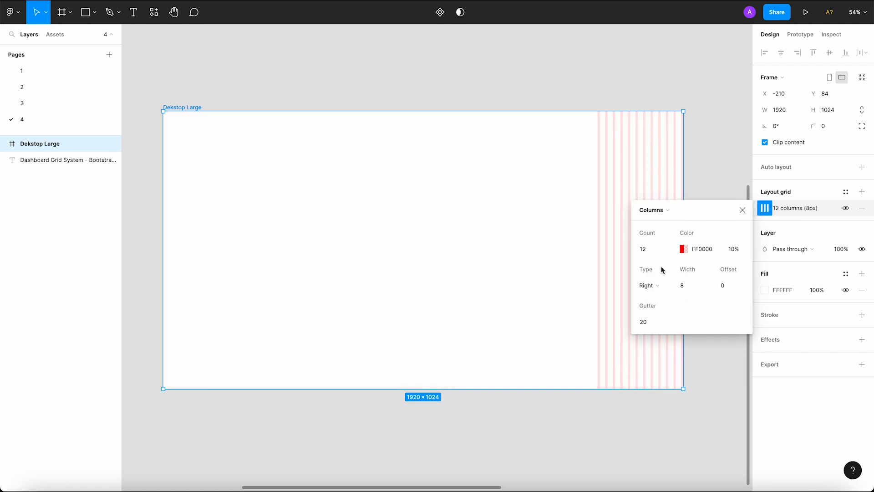
Set the 12-column grid's column width to 108, offset to 24 and gutter to 24.
{"action": "left_click", "coordinate": [692, 288]}
{"action": "left_click", "coordinate": [729, 288]}
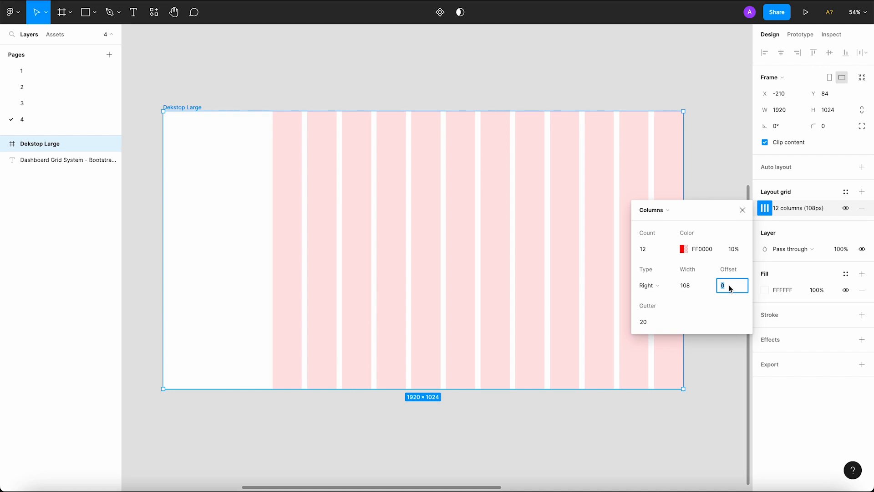
{"action": "type", "text": "24"}
{"action": "left_click", "coordinate": [662, 321]}
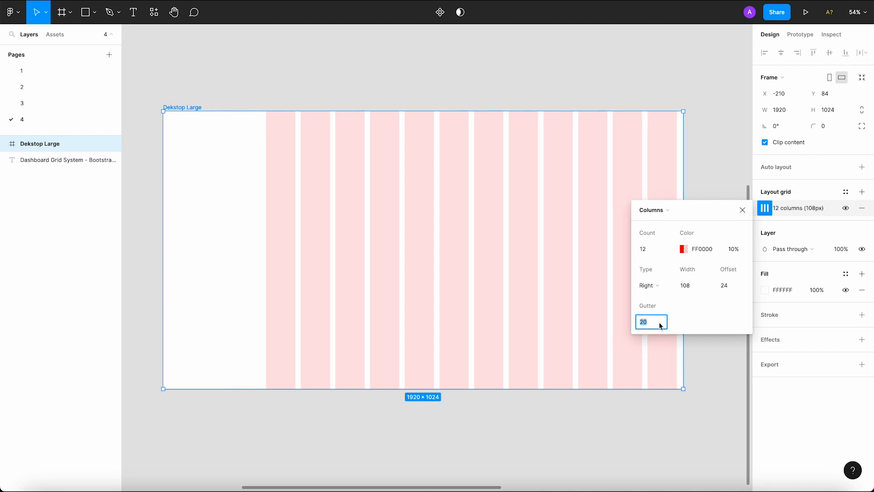
{"action": "type", "text": "2"}
{"action": "key", "text": "Return"}
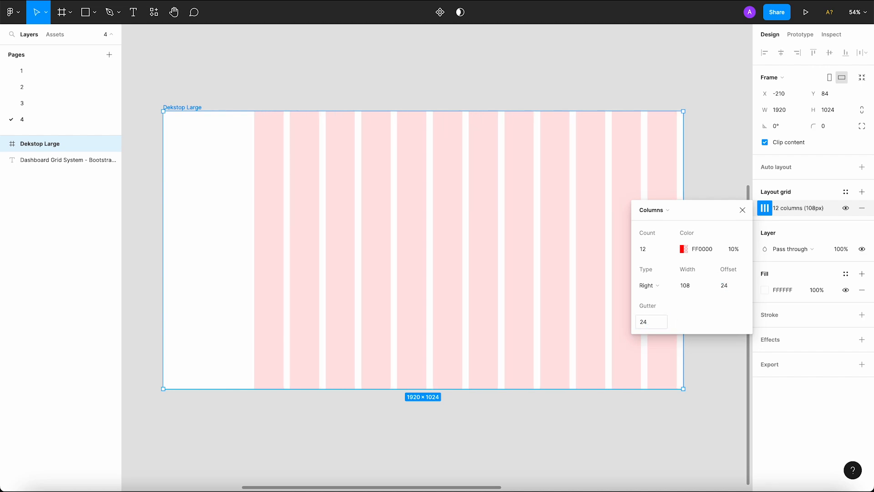
{"action": "left_click", "coordinate": [743, 209]}
{"action": "left_click", "coordinate": [723, 197]}
Add a second layout grid to the Dekstop Large frame as 1 column with the Left alignment type.
{"action": "left_click", "coordinate": [182, 108]}
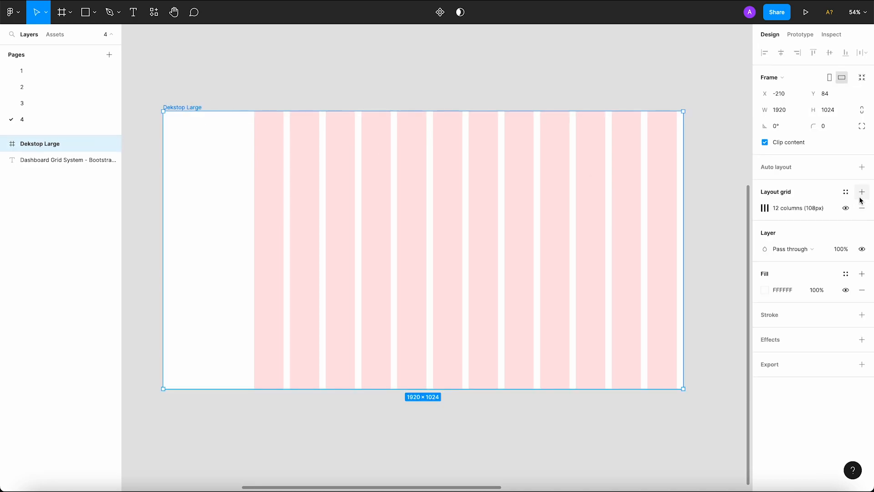
{"action": "left_click", "coordinate": [862, 192]}
{"action": "left_click", "coordinate": [765, 208]}
{"action": "left_click", "coordinate": [649, 213]}
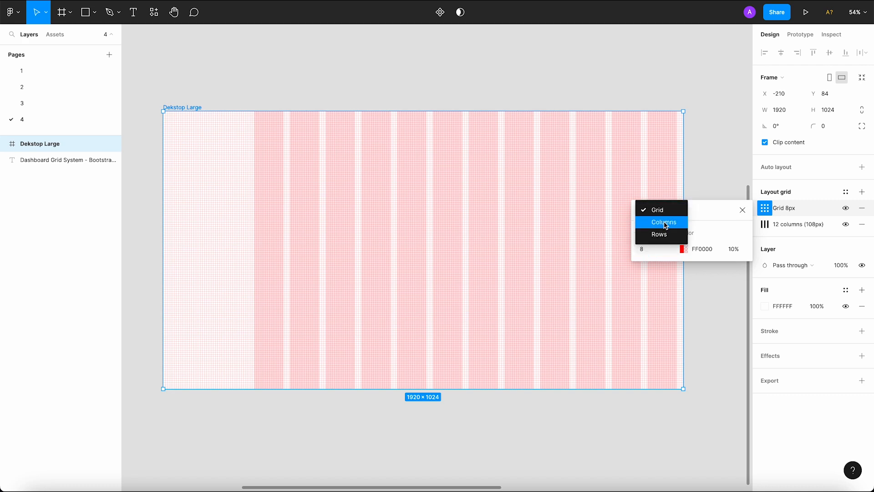
{"action": "left_click", "coordinate": [664, 222]}
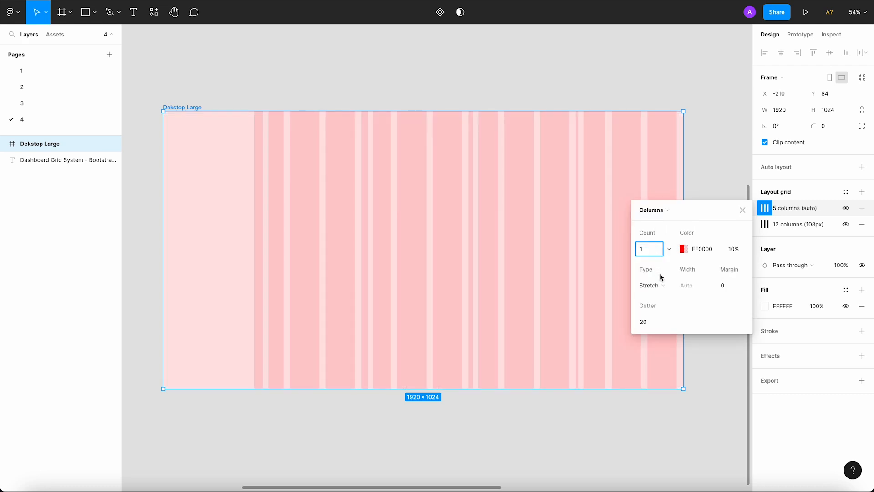
{"action": "left_click", "coordinate": [667, 286]}
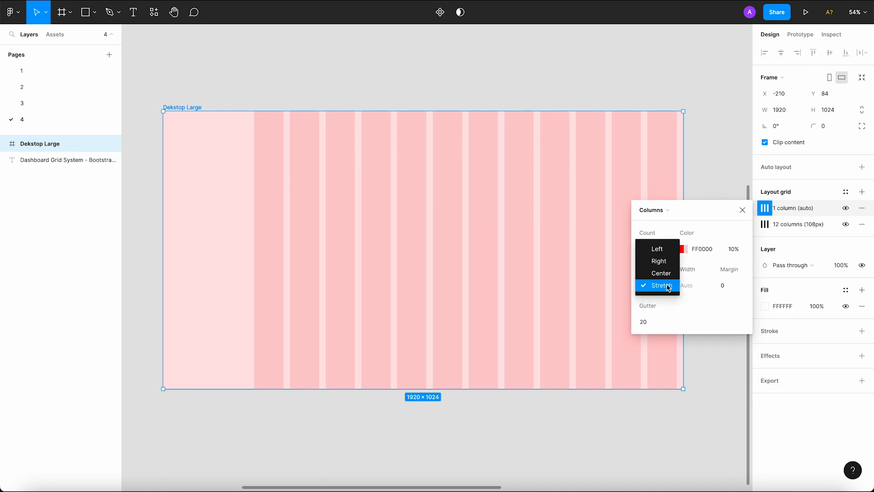
{"action": "left_click", "coordinate": [658, 251]}
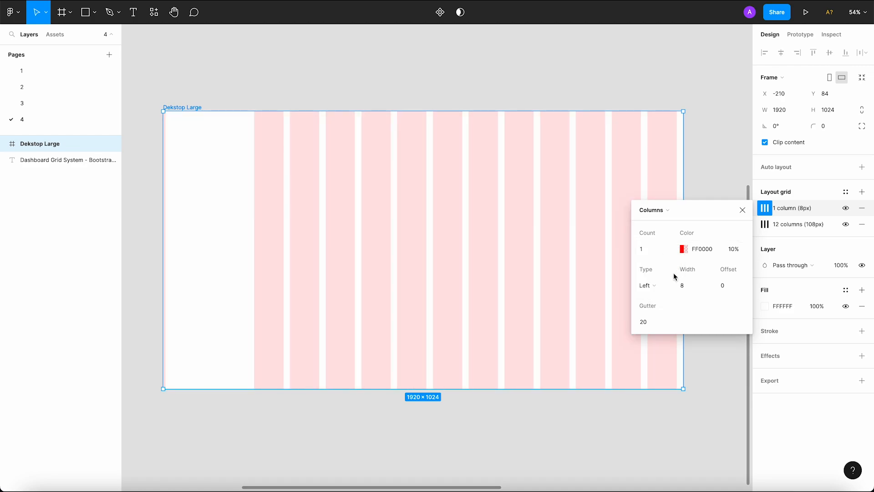
Set the single-column grid's width to 312 and its gutter to 24.
{"action": "left_click", "coordinate": [693, 287]}
{"action": "key", "text": "Tab"}
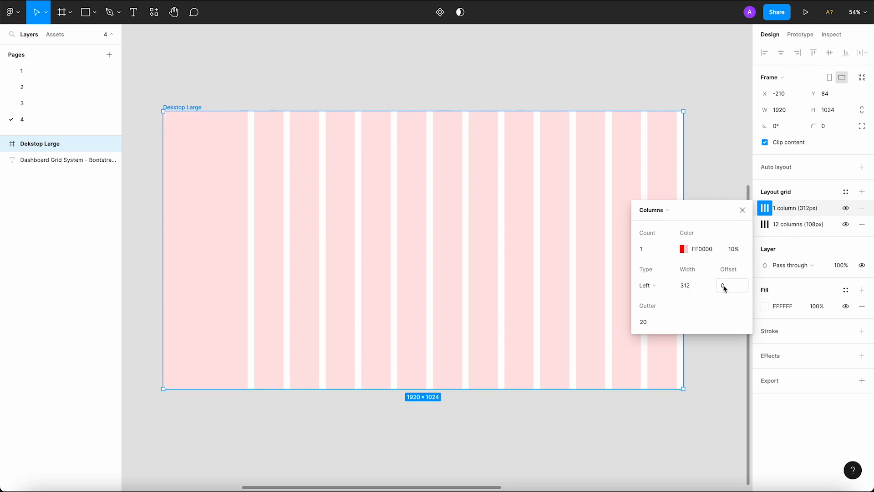
{"action": "left_click", "coordinate": [647, 321]}
{"action": "type", "text": "24"}
{"action": "key", "text": "Return"}
Change the single-column grid's color to bright green 05FF00, keeping the opacity at 10%.
{"action": "left_click", "coordinate": [686, 249]}
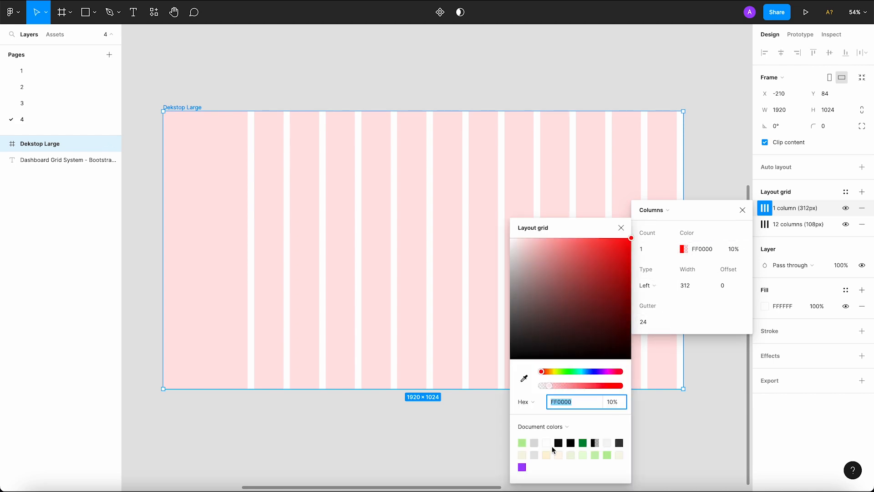
{"action": "left_click", "coordinate": [522, 442]}
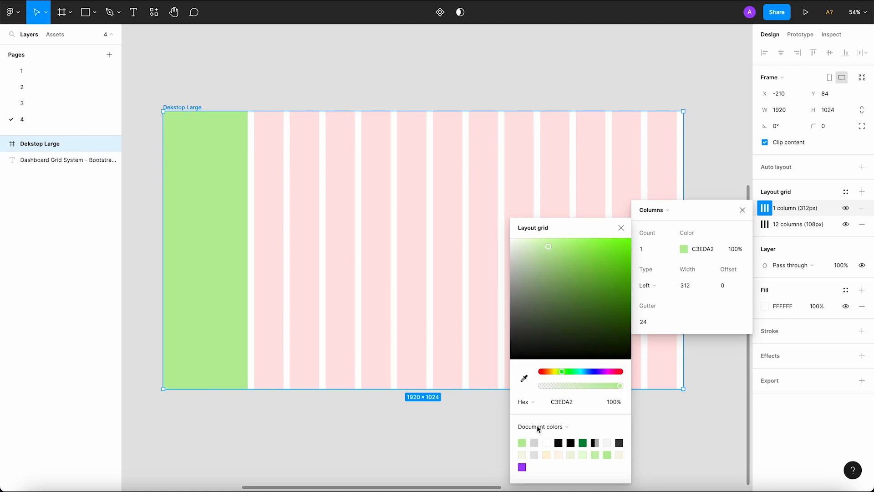
{"action": "key", "text": "ctrl+z"}
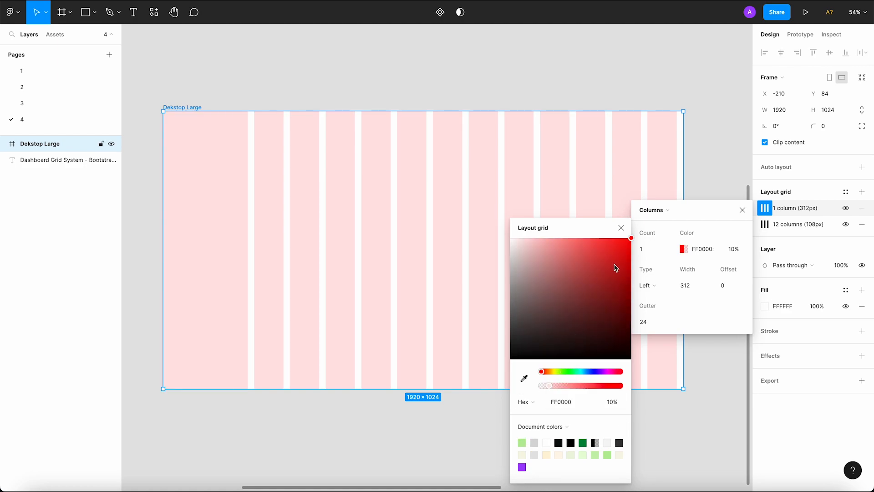
{"action": "left_click_drag", "start_coordinate": [542, 371], "coordinate": [567, 368]}
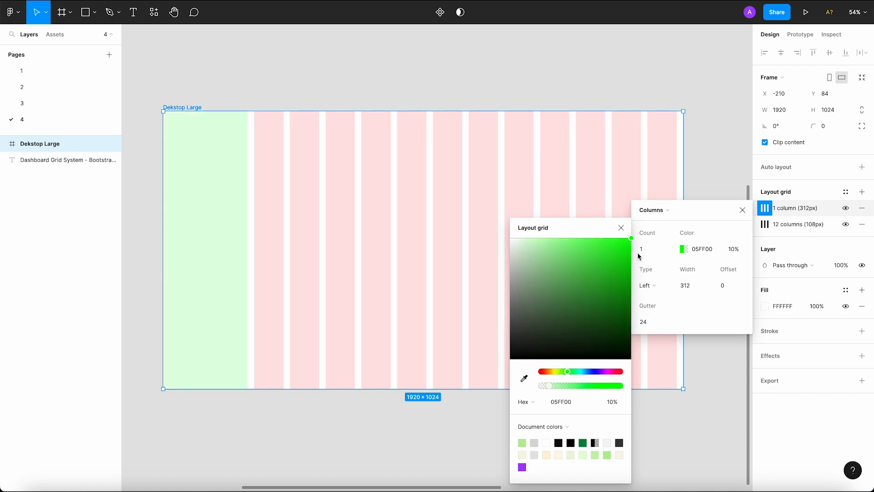
{"action": "left_click", "coordinate": [621, 227]}
{"action": "left_click", "coordinate": [742, 210]}
{"action": "left_click", "coordinate": [724, 180]}
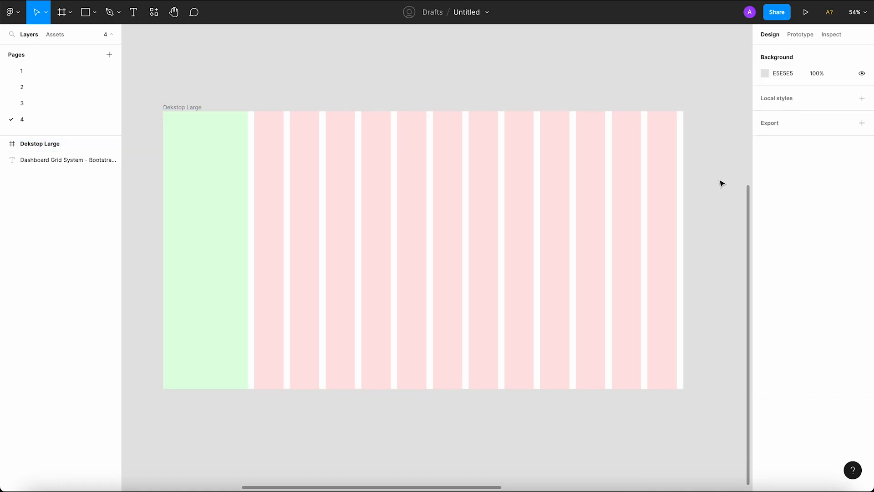
Review the column settings of both layout grids on the Dekstop Large frame.
{"action": "scroll", "coordinate": [541, 185], "scroll_direction": "down", "scroll_amount": 1}
{"action": "scroll", "coordinate": [255, 79], "scroll_direction": "down", "scroll_amount": 2}
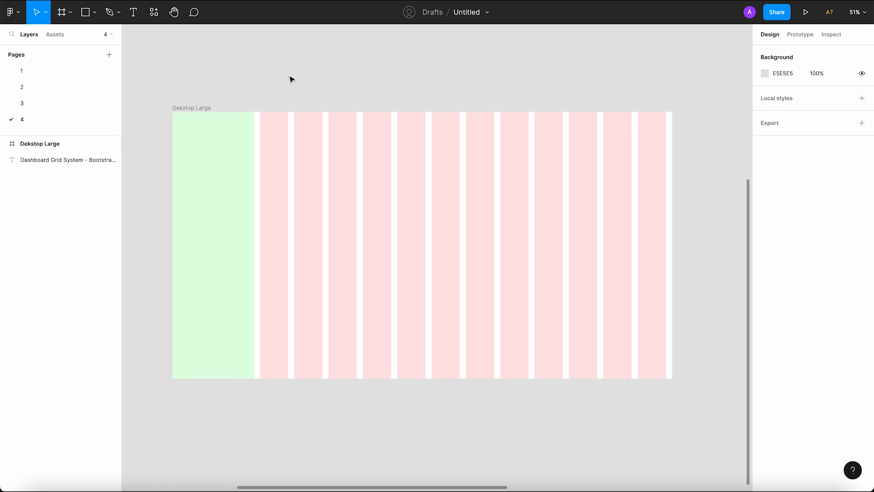
{"action": "left_click", "coordinate": [195, 98]}
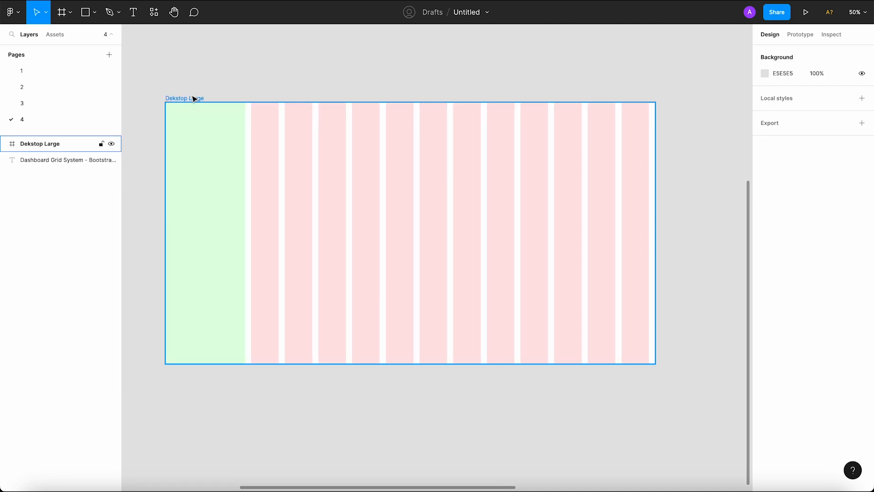
{"action": "left_click", "coordinate": [765, 224]}
{"action": "left_click", "coordinate": [708, 325]}
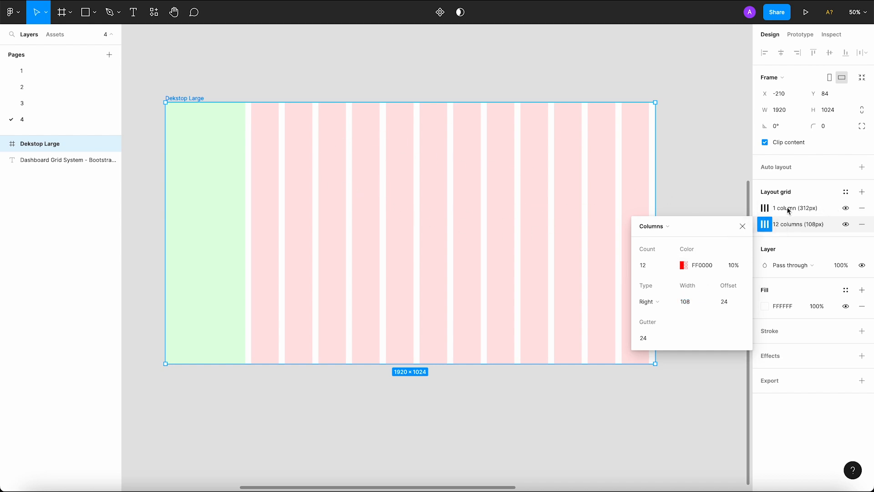
{"action": "left_click", "coordinate": [767, 209]}
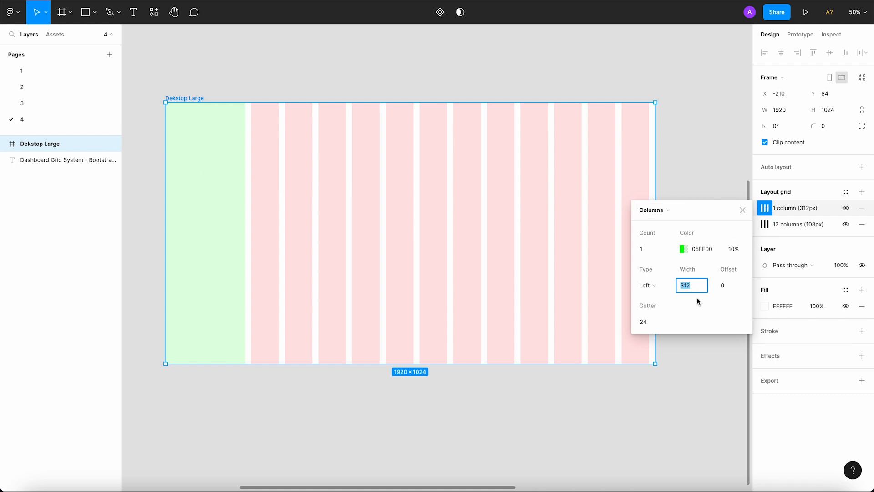
{"action": "left_click", "coordinate": [742, 210]}
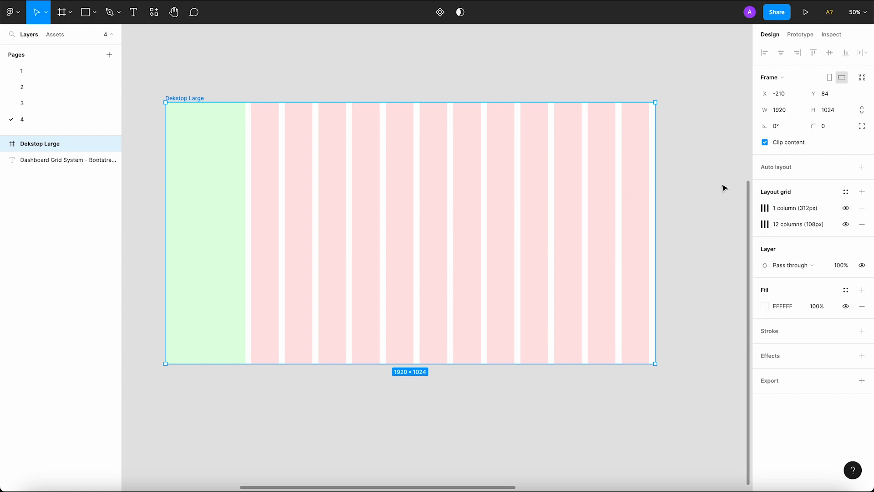
{"action": "left_click", "coordinate": [722, 186]}
Move the Dekstop Large frame under the start of the title and delete the duplicate placed beside it.
{"action": "scroll", "coordinate": [199, 78], "scroll_direction": "down", "scroll_amount": 2}
{"action": "scroll", "coordinate": [200, 79], "scroll_direction": "down", "scroll_amount": 5}
{"action": "left_click_drag", "start_coordinate": [211, 77], "coordinate": [391, 178]}
{"action": "left_click", "coordinate": [327, 198]}
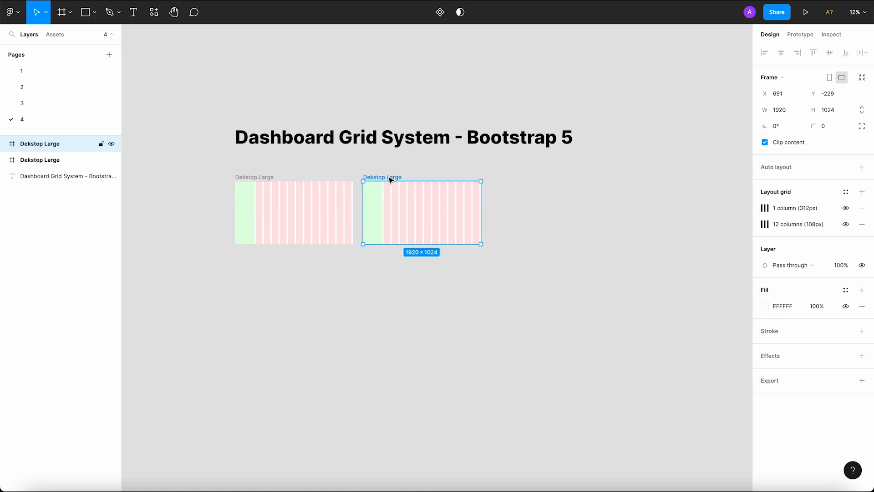
{"action": "key", "text": "Delete"}
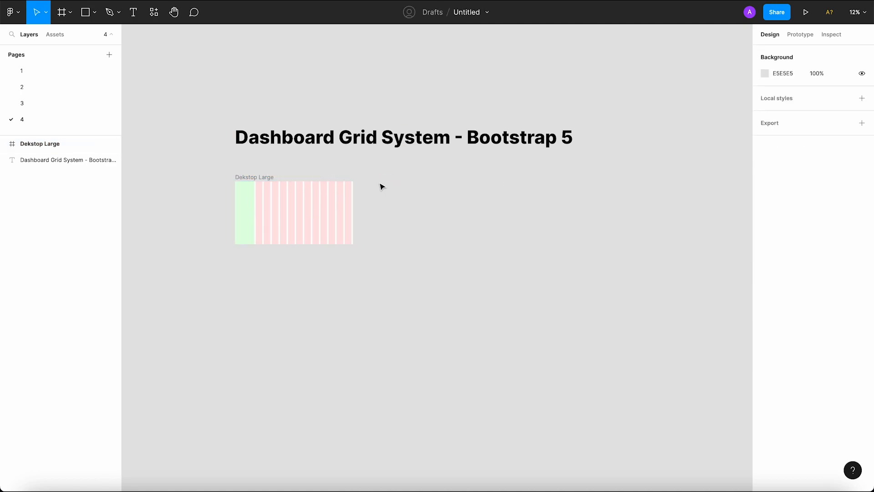
Add a 1440 × 1024 Desktop preset frame and place it to the right of Dekstop Large, aligned along the top.
{"action": "left_click", "coordinate": [70, 13]}
{"action": "left_click", "coordinate": [68, 36]}
{"action": "left_click", "coordinate": [815, 168]}
{"action": "left_click", "coordinate": [461, 190]}
{"action": "left_click", "coordinate": [411, 221]}
{"action": "left_click_drag", "start_coordinate": [412, 219], "coordinate": [396, 174]}
{"action": "left_click", "coordinate": [407, 261]}
Rename the new 1440 × 1024 frame as "Destop - Medium".
{"action": "scroll", "coordinate": [431, 199], "scroll_direction": "up", "scroll_amount": 5}
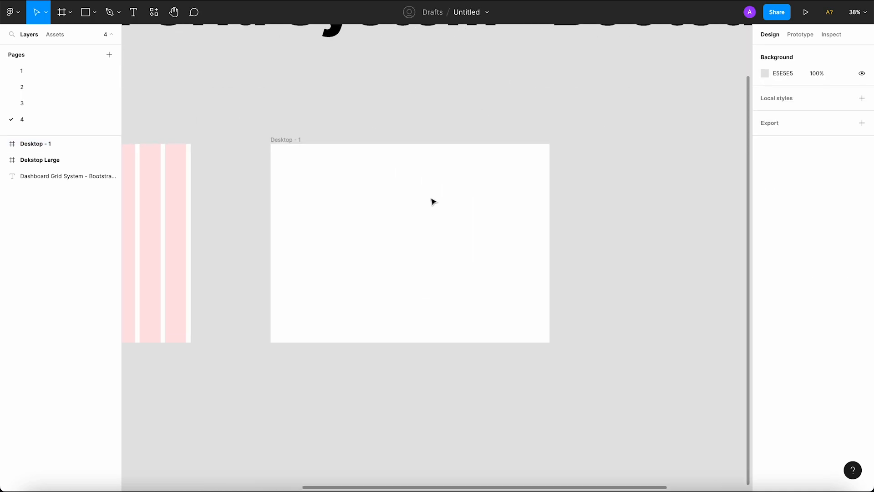
{"action": "double_click", "coordinate": [283, 88]}
{"action": "type", "text": "Dektop"}
{"action": "key", "text": "BackSpace"}
{"action": "key", "text": "BackSpace"}
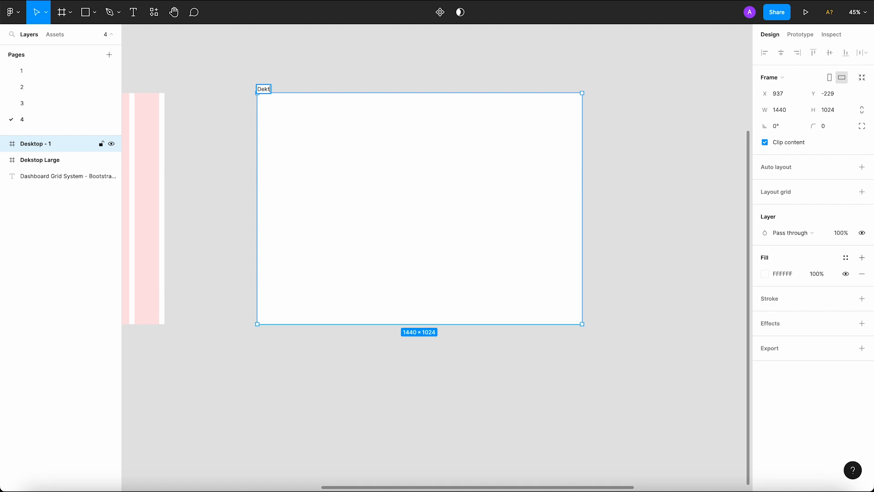
{"action": "type", "text": "stop - medium"}
{"action": "key", "text": "Return"}
{"action": "double_click", "coordinate": [293, 88]}
{"action": "left_click", "coordinate": [284, 89]}
{"action": "key", "text": "Delete"}
{"action": "type", "text": "Medium"}
{"action": "left_click", "coordinate": [326, 82]}
{"action": "left_click", "coordinate": [283, 97]}
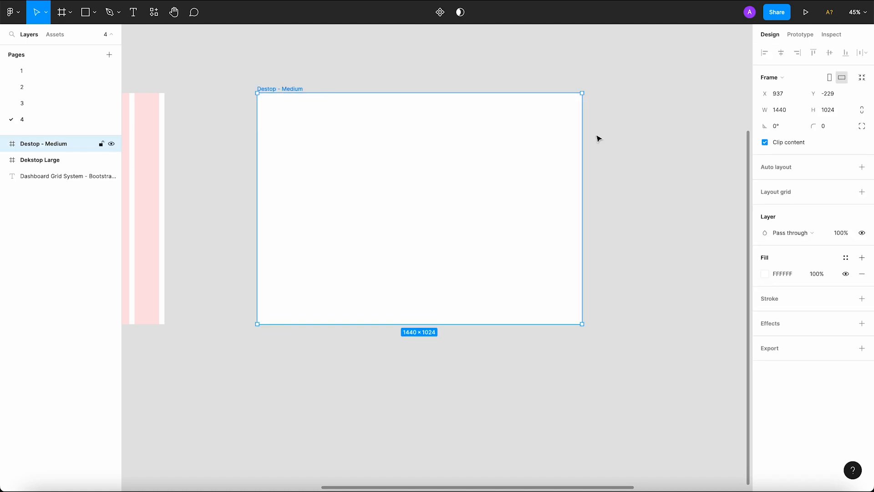
{"action": "left_click", "coordinate": [376, 83]}
Add a layout grid to the Destop - Medium frame and change it to 12 columns.
{"action": "left_click", "coordinate": [285, 90]}
{"action": "left_click", "coordinate": [846, 192]}
{"action": "left_click", "coordinate": [861, 192]}
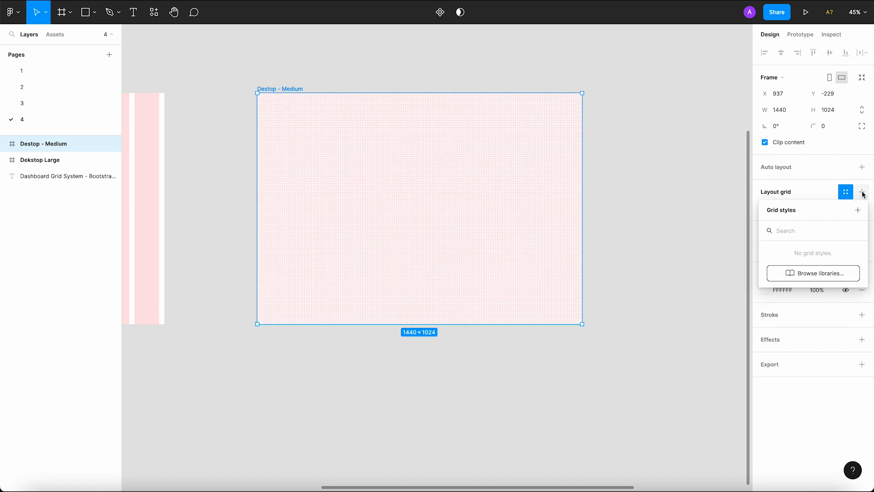
{"action": "left_click", "coordinate": [804, 200]}
{"action": "left_click", "coordinate": [765, 208]}
{"action": "left_click", "coordinate": [648, 210]}
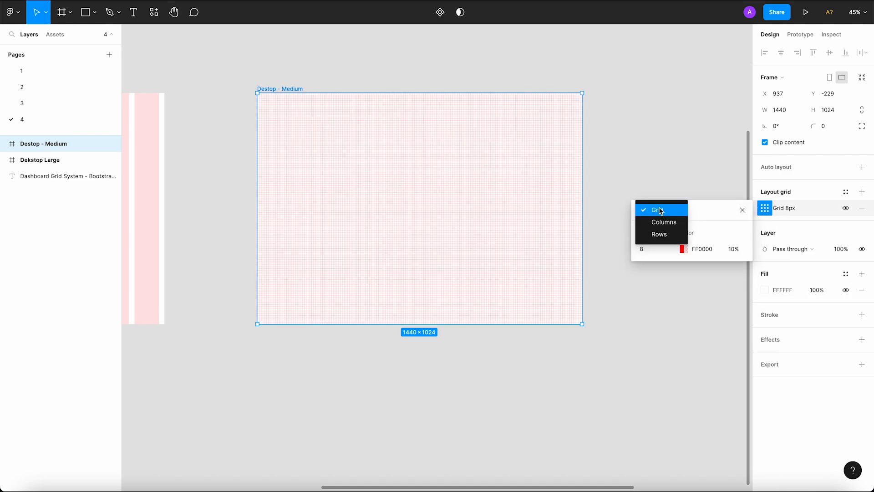
{"action": "left_click", "coordinate": [658, 222]}
{"action": "type", "text": "12"}
{"action": "key", "text": "Return"}
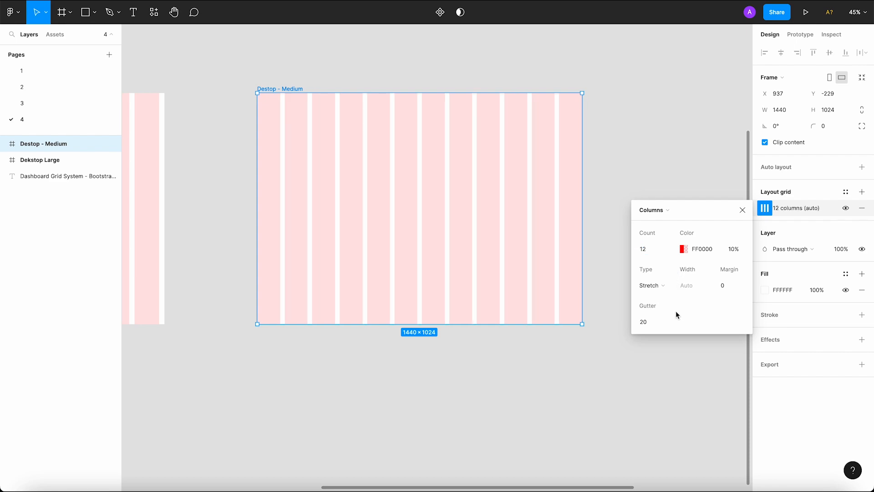
Align the 12 columns to the right with width 68, offset 24 and gutter 24.
{"action": "left_click", "coordinate": [665, 288]}
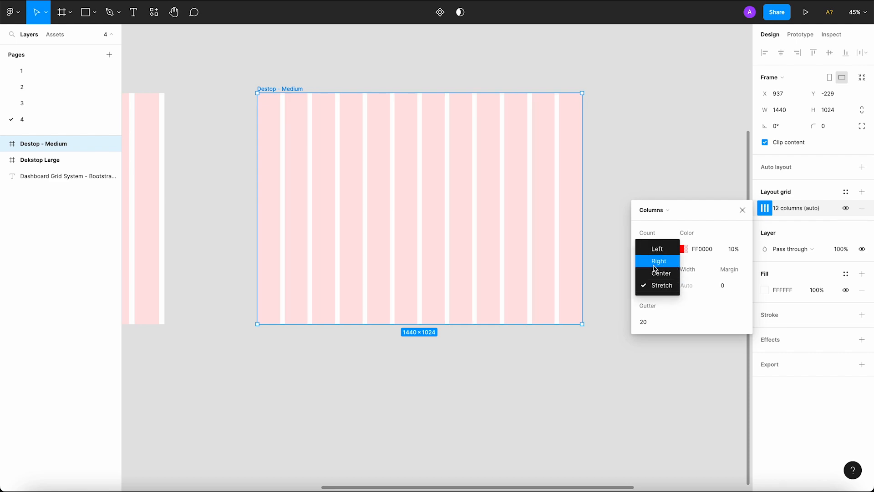
{"action": "left_click", "coordinate": [659, 261]}
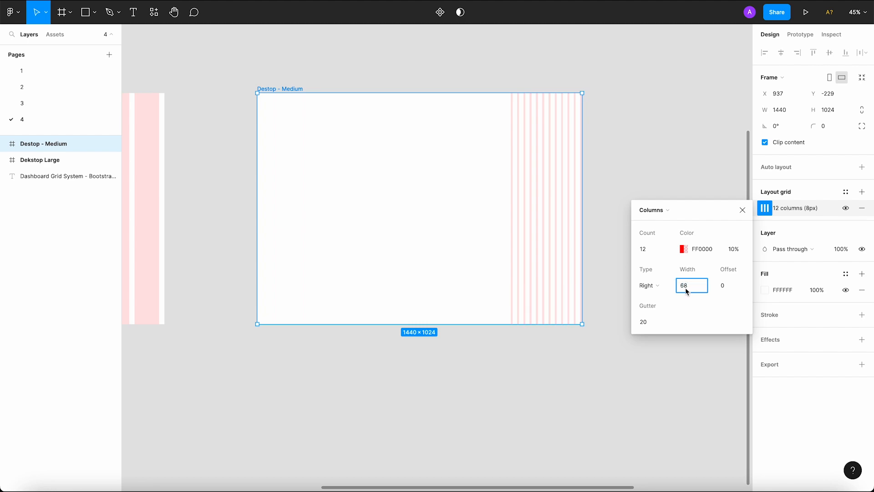
{"action": "left_click", "coordinate": [724, 288]}
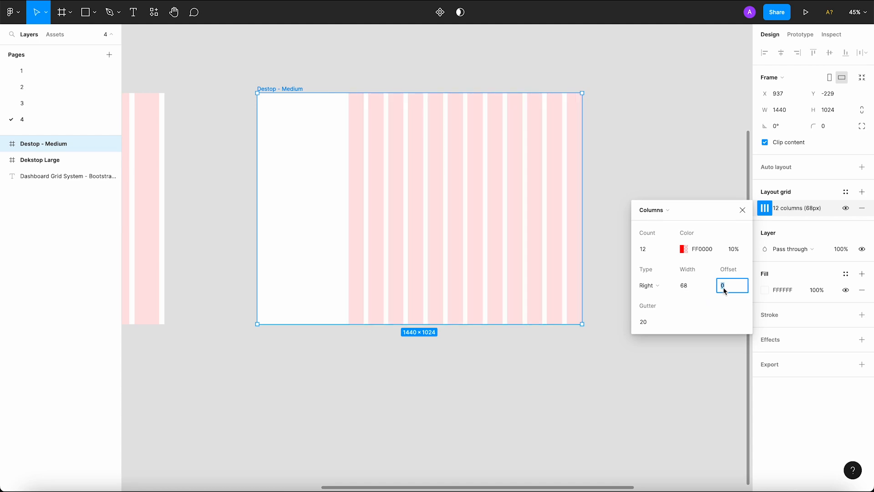
{"action": "type", "text": "24"}
{"action": "key", "text": "Return"}
{"action": "left_click", "coordinate": [661, 324]}
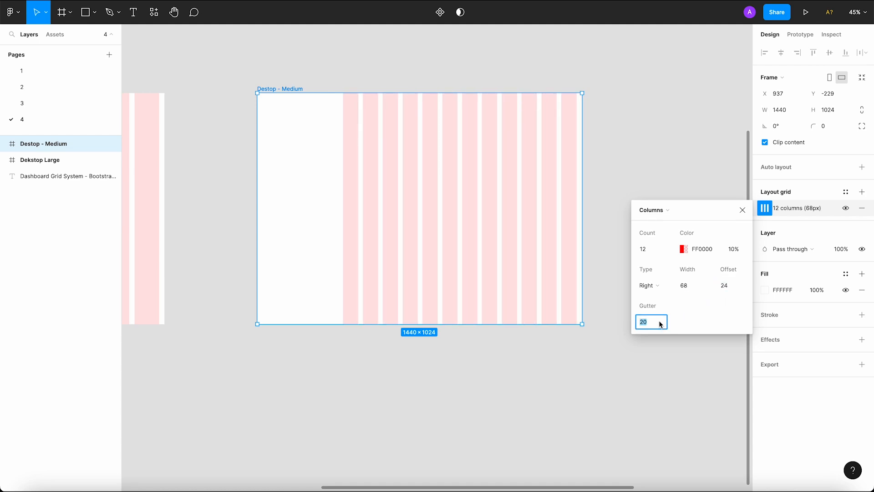
{"action": "type", "text": "2"}
{"action": "key", "text": "Return"}
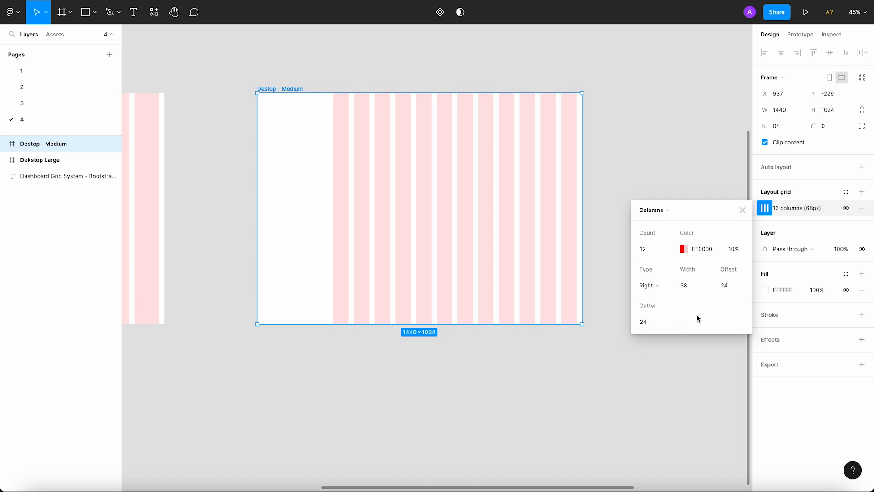
{"action": "left_click", "coordinate": [743, 209]}
Add a second layout grid to the Destop - Medium frame as a single column.
{"action": "left_click", "coordinate": [862, 192]}
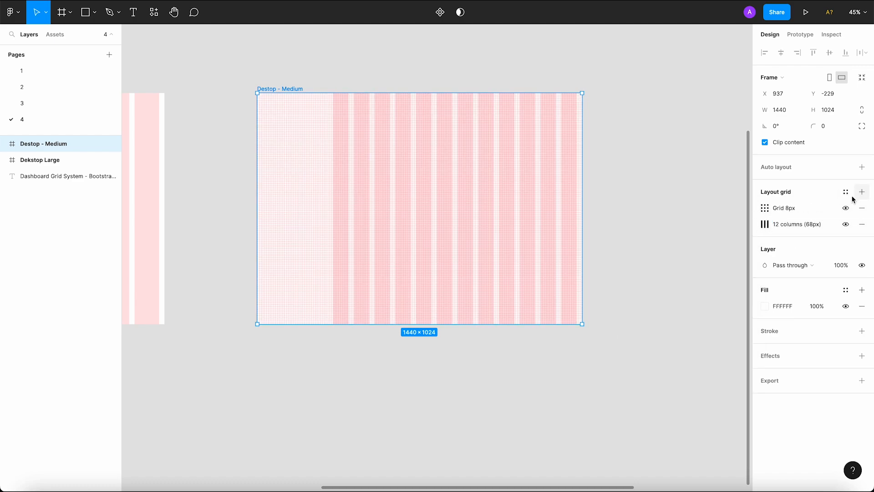
{"action": "left_click", "coordinate": [765, 208]}
{"action": "left_click", "coordinate": [649, 209]}
{"action": "left_click", "coordinate": [673, 222]}
{"action": "left_click", "coordinate": [657, 248]}
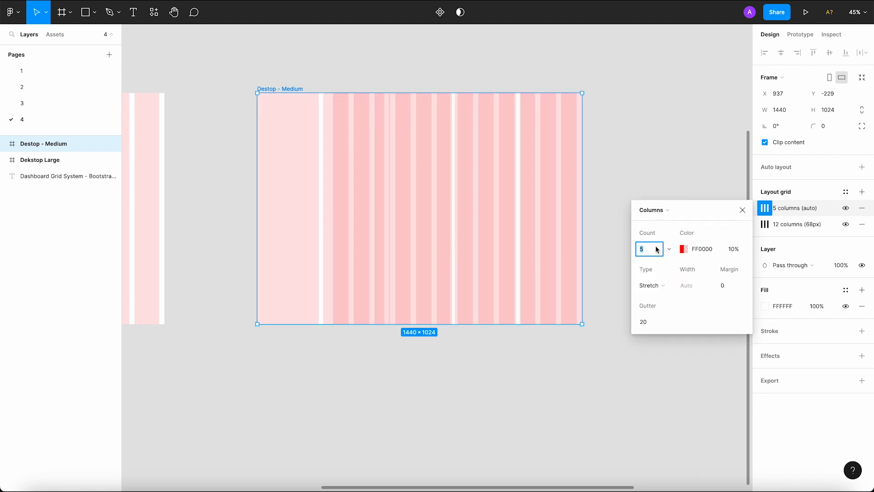
{"action": "type", "text": "1"}
{"action": "key", "text": "Return"}
Align the single sidebar column to the left with width 312 and gutter 24.
{"action": "left_click", "coordinate": [664, 285]}
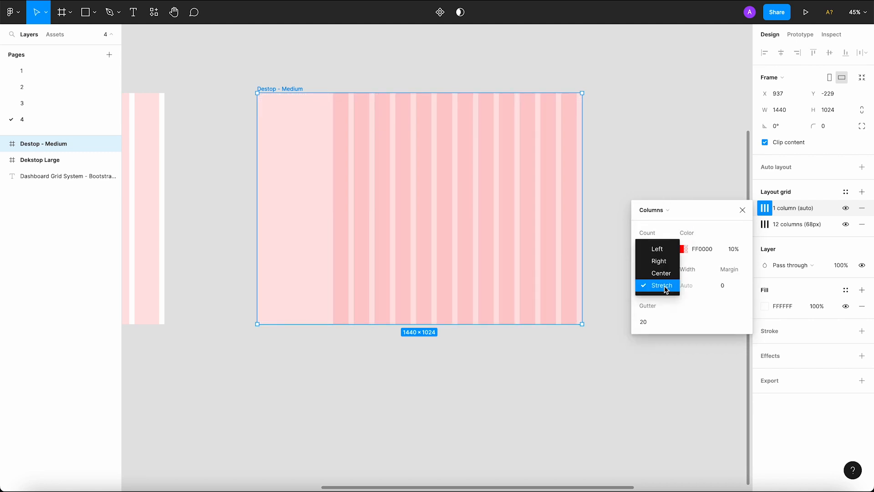
{"action": "left_click", "coordinate": [658, 249]}
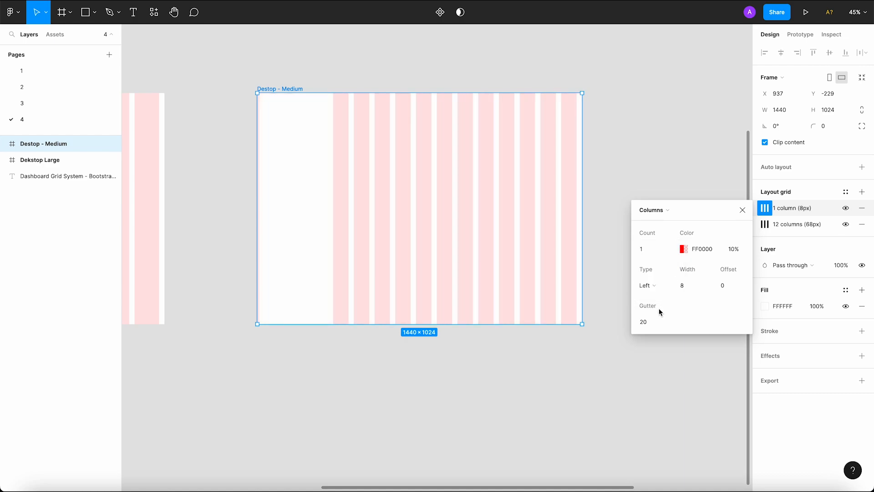
{"action": "left_click", "coordinate": [690, 288]}
{"action": "type", "text": "312"}
{"action": "key", "text": "Return"}
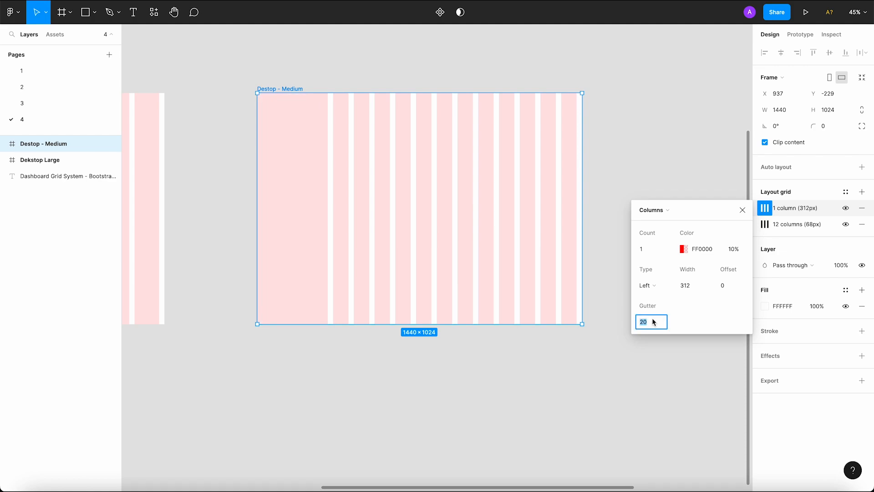
{"action": "type", "text": "24"}
{"action": "key", "text": "Return"}
Change the sidebar column's grid color to green 00FF4E.
{"action": "left_click", "coordinate": [684, 249]}
{"action": "left_click", "coordinate": [524, 378]}
{"action": "left_click", "coordinate": [571, 371]}
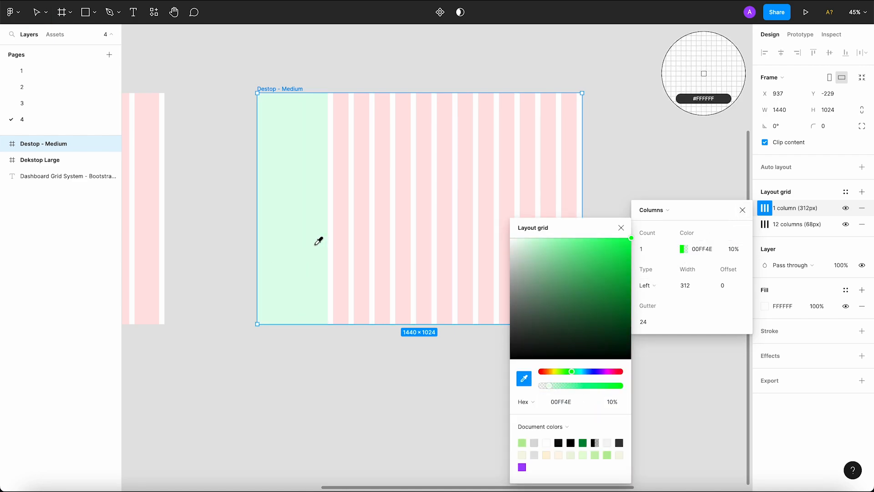
{"action": "left_click", "coordinate": [622, 228]}
{"action": "left_click", "coordinate": [742, 210]}
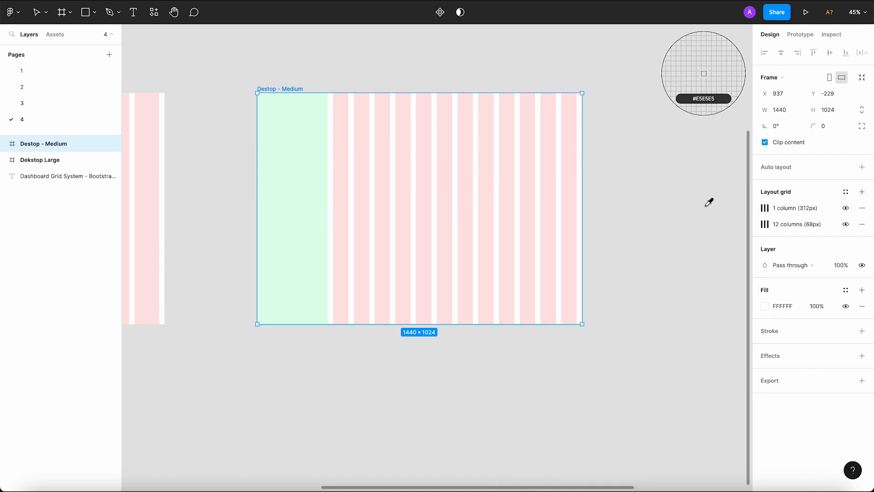
{"action": "key", "text": "Escape"}
{"action": "left_click", "coordinate": [701, 214]}
Correct the spelling of the medium frame's name to "Desktop - Medium".
{"action": "scroll", "coordinate": [701, 216], "scroll_direction": "down", "scroll_amount": 4}
{"action": "left_click_drag", "start_coordinate": [696, 218], "coordinate": [571, 198]}
{"action": "scroll", "coordinate": [569, 193], "scroll_direction": "up", "scroll_amount": 4}
{"action": "scroll", "coordinate": [591, 193], "scroll_direction": "up", "scroll_amount": 1}
{"action": "scroll", "coordinate": [258, 103], "scroll_direction": "up", "scroll_amount": 2}
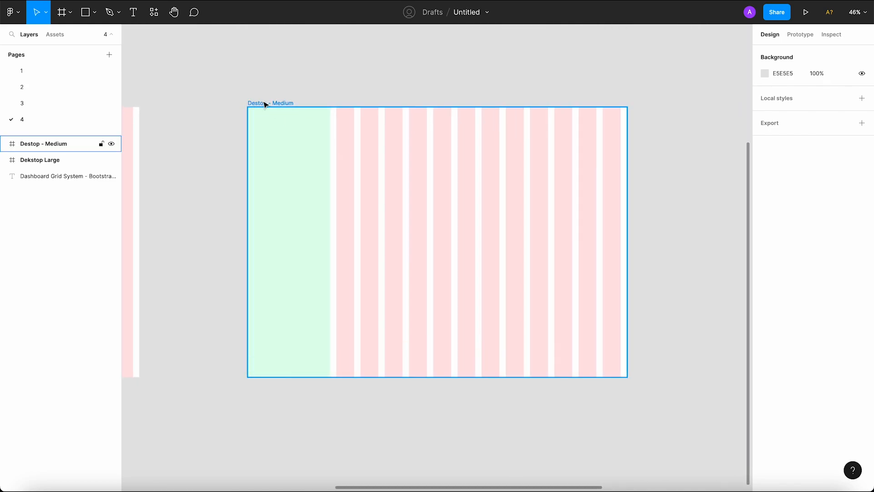
{"action": "left_click", "coordinate": [262, 100]}
{"action": "double_click", "coordinate": [262, 101]}
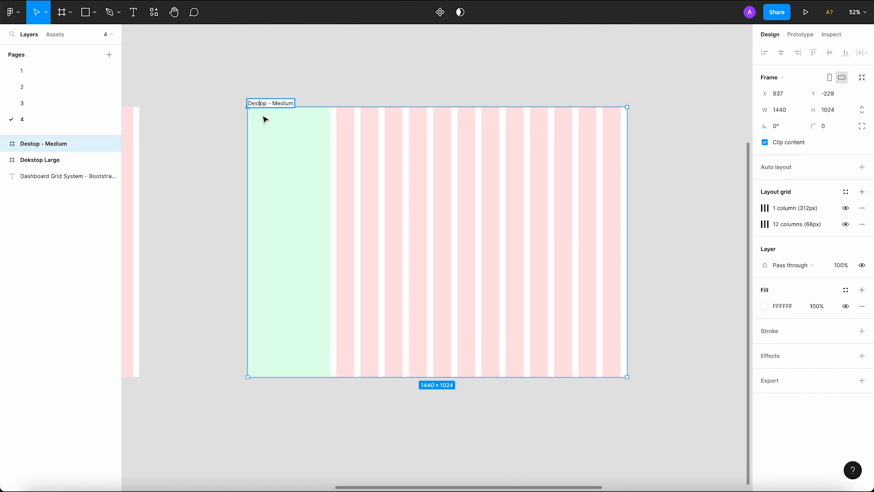
{"action": "type", "text": "k"}
{"action": "left_click", "coordinate": [297, 94]}
{"action": "left_click", "coordinate": [287, 108]}
{"action": "scroll", "coordinate": [318, 144], "scroll_direction": "up", "scroll_amount": 1}
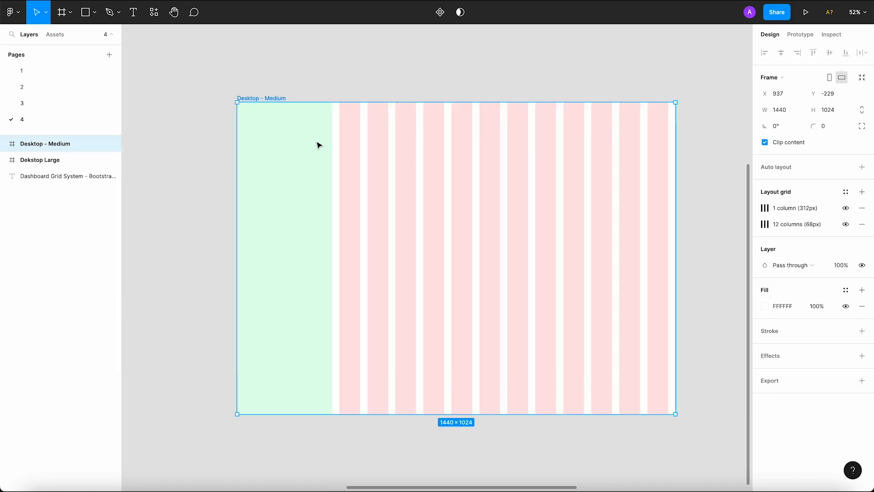
Review the column settings of both layout grids on the Desktop - Medium frame.
{"action": "left_click", "coordinate": [765, 224]}
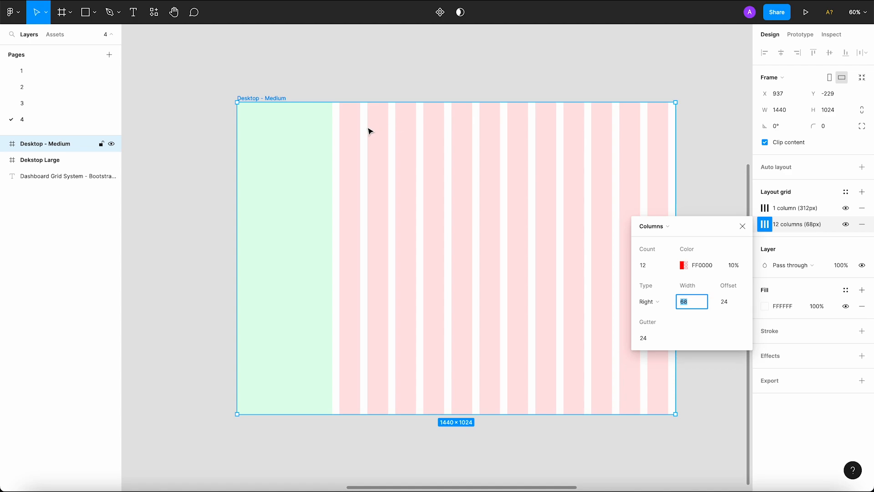
{"action": "left_click", "coordinate": [765, 208]}
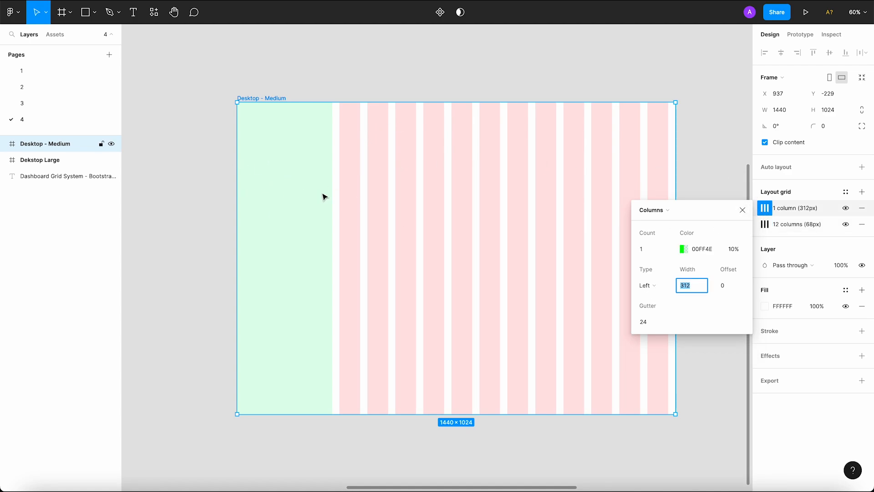
{"action": "left_click", "coordinate": [743, 210]}
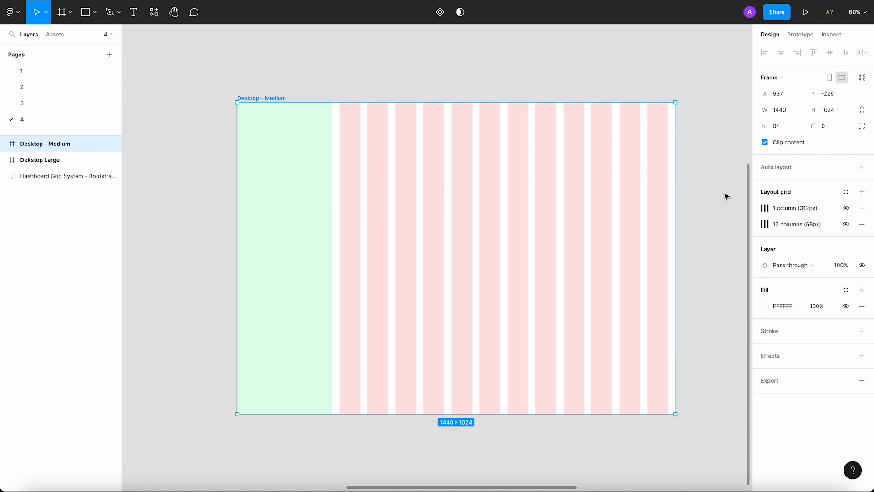
{"action": "left_click", "coordinate": [721, 188]}
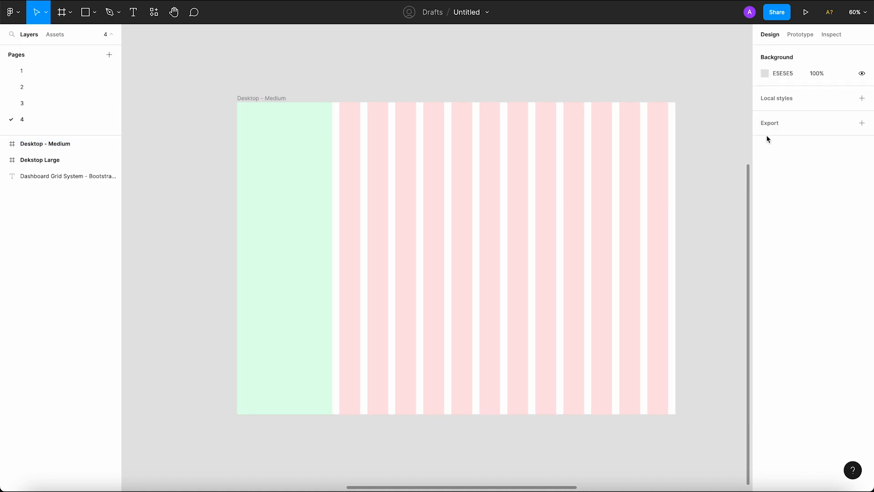
Add a 1280 × 832 MacBook Air preset frame and place it to the right of Desktop - Medium, aligned along the top.
{"action": "scroll", "coordinate": [263, 86], "scroll_direction": "down", "scroll_amount": 3}
{"action": "scroll", "coordinate": [274, 86], "scroll_direction": "down", "scroll_amount": 5}
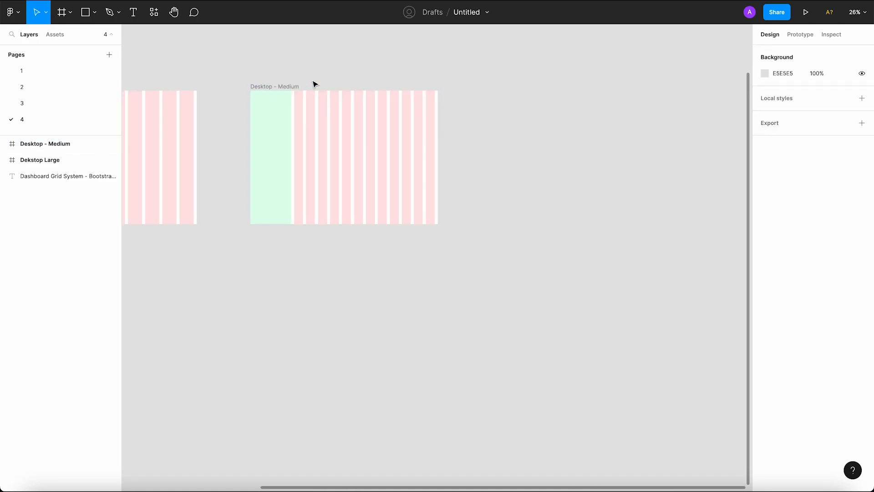
{"action": "scroll", "coordinate": [320, 76], "scroll_direction": "right", "scroll_amount": 2}
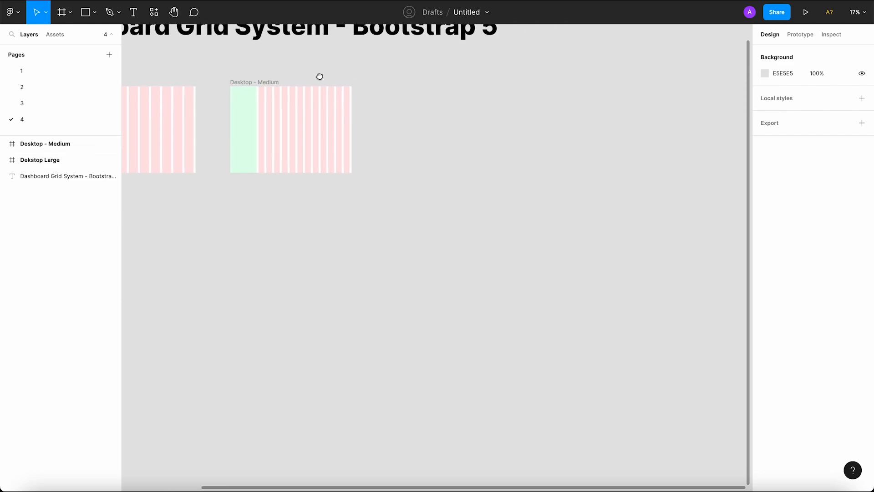
{"action": "left_click", "coordinate": [70, 13]}
{"action": "left_click", "coordinate": [81, 39]}
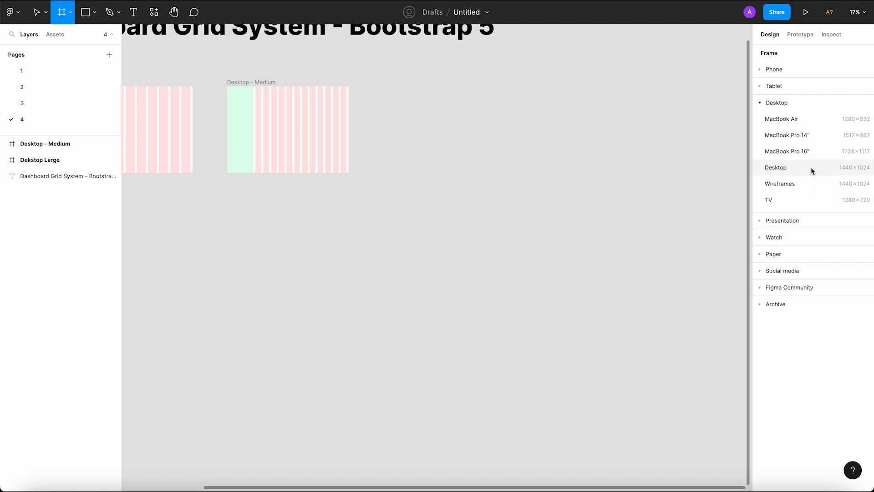
{"action": "left_click", "coordinate": [804, 120]}
{"action": "left_click", "coordinate": [405, 188]}
{"action": "left_click_drag", "start_coordinate": [406, 219], "coordinate": [406, 83]}
Set the MacBook Air frame's height to 1024.
{"action": "left_click", "coordinate": [848, 116]}
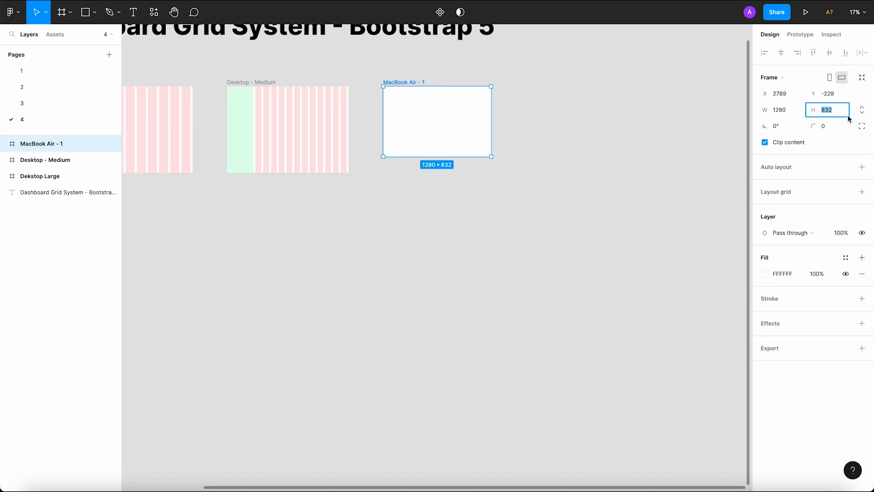
{"action": "type", "text": "1024"}
{"action": "key", "text": "Return"}
{"action": "left_click", "coordinate": [508, 229]}
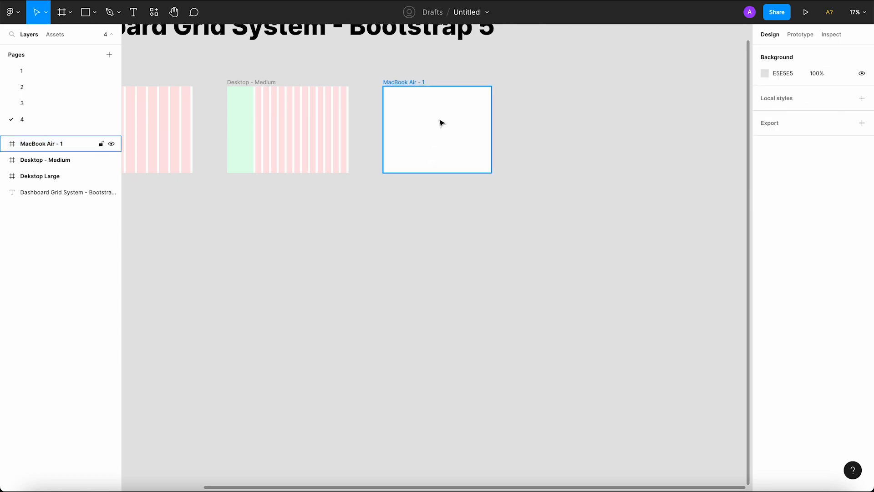
Rename the 1280 × 1024 frame as "Desktop - Small".
{"action": "double_click", "coordinate": [400, 82]}
{"action": "type", "text": "Desktop"}
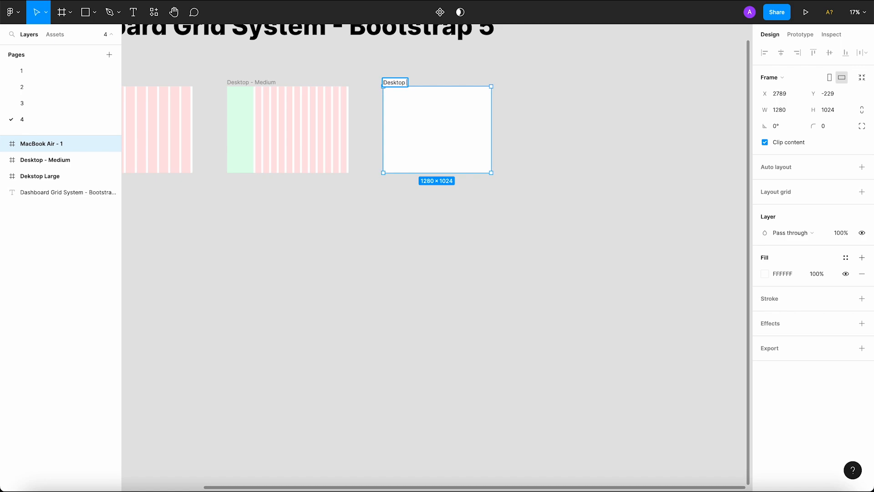
{"action": "type", "text": " - Small"}
{"action": "key", "text": "Return"}
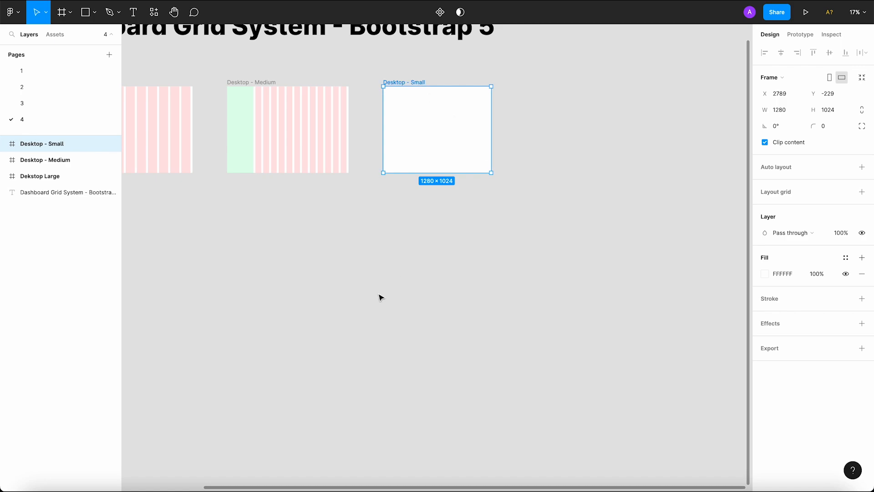
{"action": "left_click", "coordinate": [425, 193]}
Add a layout grid to the Desktop - Small frame and change it to 12 columns.
{"action": "scroll", "coordinate": [417, 82], "scroll_direction": "up", "scroll_amount": 15}
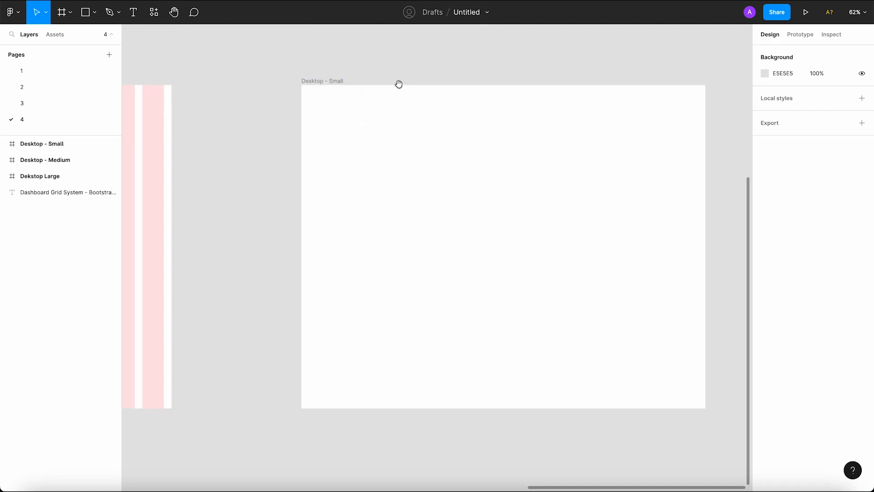
{"action": "scroll", "coordinate": [339, 72], "scroll_direction": "up", "scroll_amount": 3}
{"action": "left_click", "coordinate": [275, 71]}
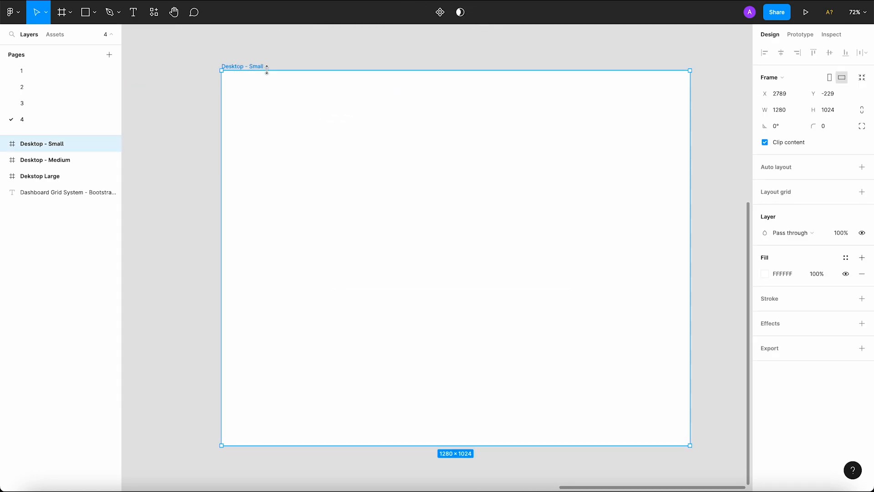
{"action": "left_click", "coordinate": [862, 192]}
{"action": "left_click", "coordinate": [765, 208]}
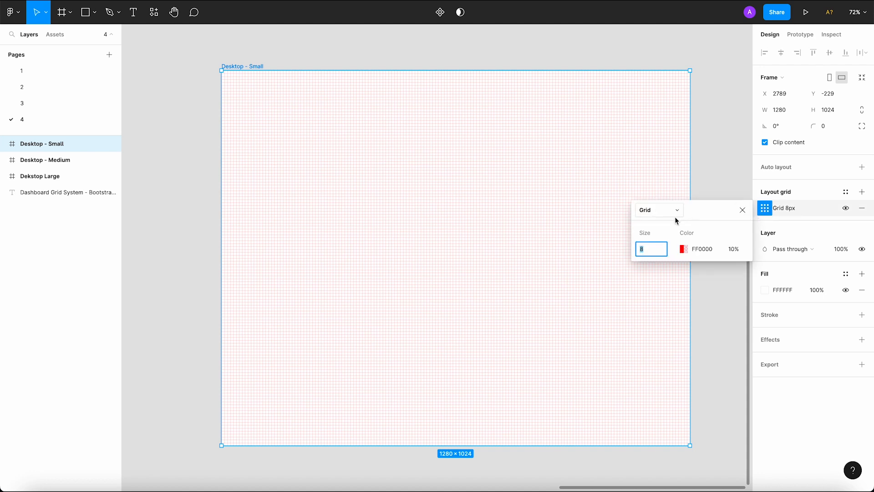
{"action": "left_click", "coordinate": [668, 209]}
{"action": "left_click", "coordinate": [660, 223]}
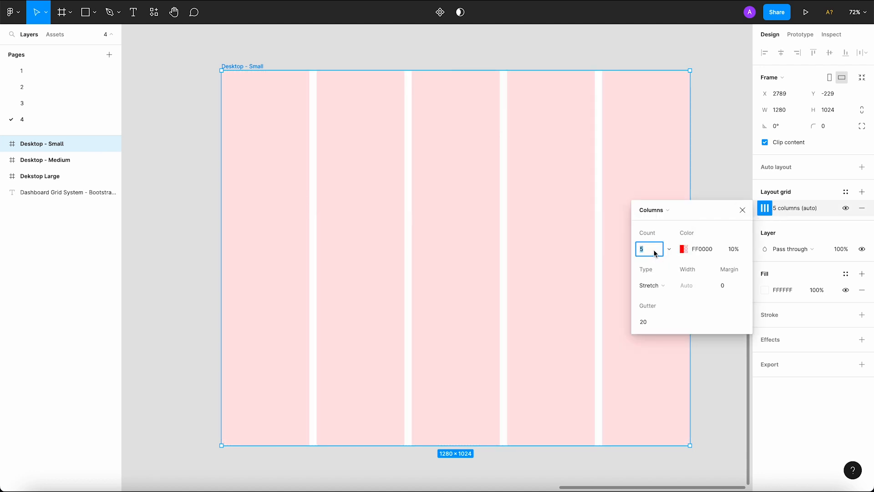
{"action": "type", "text": "12"}
Set the Desktop - Small 12-column grid to right alignment with width 56, offset 24 and gutter 24.
{"action": "left_click", "coordinate": [658, 286]}
{"action": "left_click", "coordinate": [654, 264]}
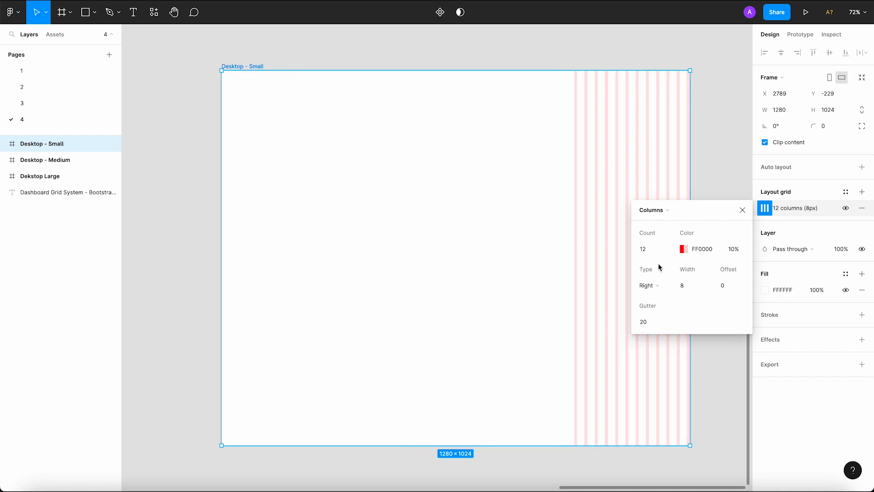
{"action": "left_click", "coordinate": [691, 286]}
{"action": "key", "text": "Return"}
{"action": "left_click", "coordinate": [728, 288]}
{"action": "type", "text": "24"}
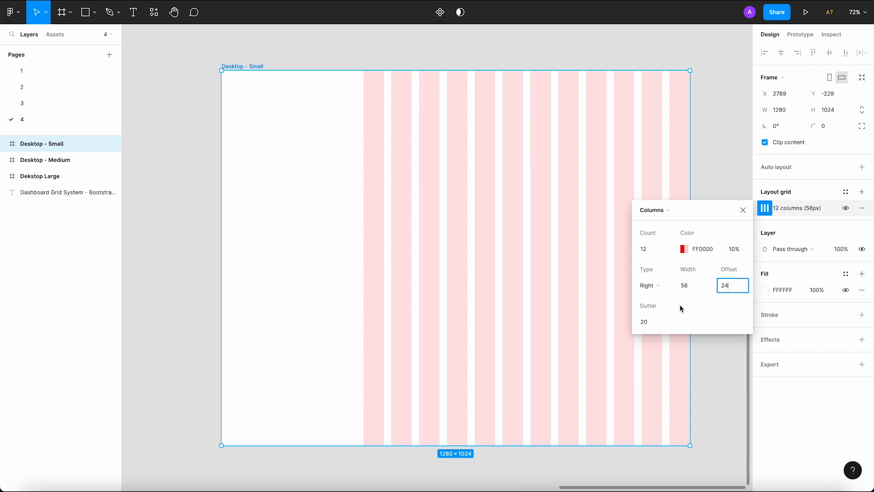
{"action": "left_click", "coordinate": [661, 323]}
{"action": "type", "text": "24"}
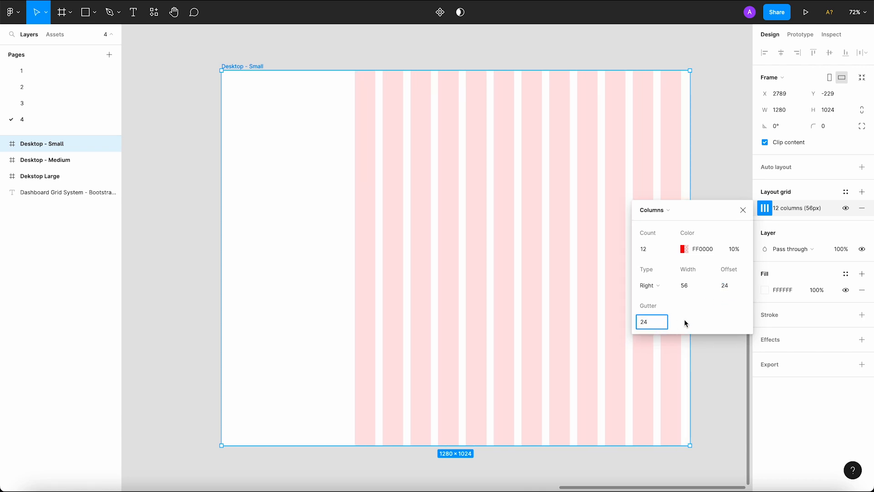
{"action": "key", "text": "Return"}
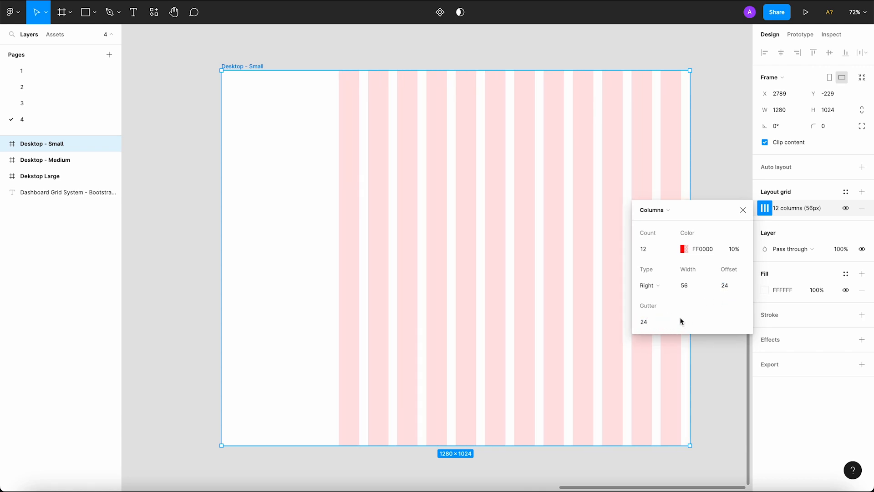
{"action": "left_click", "coordinate": [744, 210]}
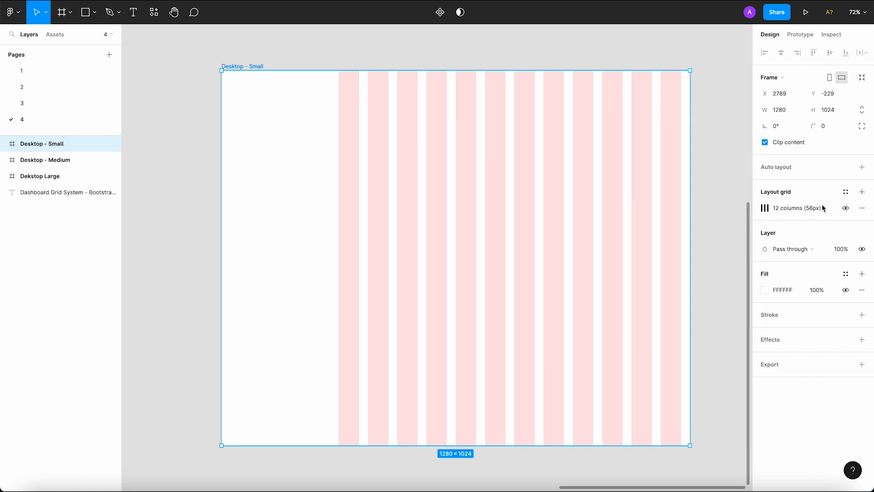
Add a second layout grid to Desktop - Small as a single left-aligned column.
{"action": "left_click", "coordinate": [862, 193]}
{"action": "left_click", "coordinate": [765, 208]}
{"action": "left_click", "coordinate": [652, 213]}
{"action": "left_click", "coordinate": [661, 222]}
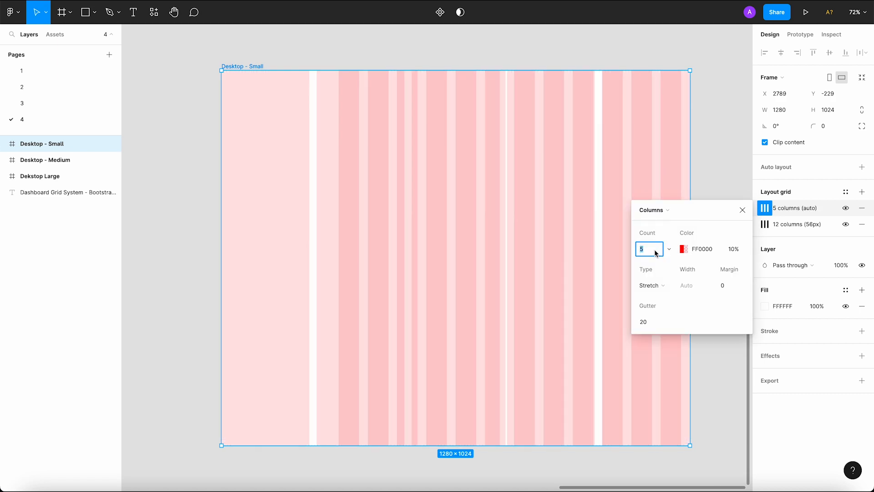
{"action": "type", "text": "1"}
{"action": "left_click", "coordinate": [666, 286]}
{"action": "left_click", "coordinate": [664, 254]}
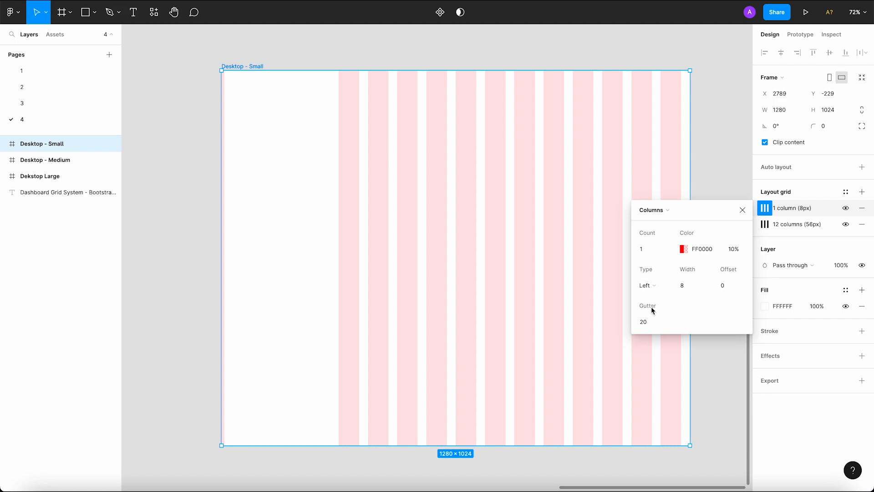
Set the single column's width to 296, its offset to 24 and its gutter to 24.
{"action": "left_click", "coordinate": [698, 288]}
{"action": "left_click", "coordinate": [731, 286]}
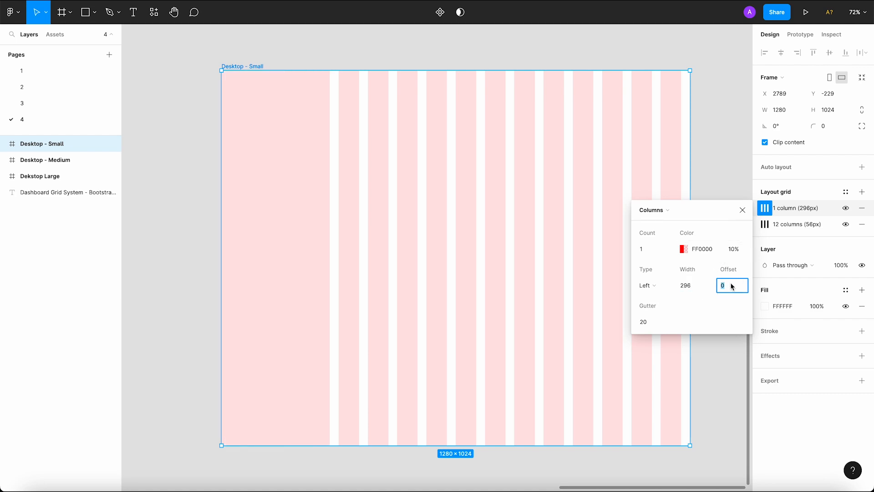
{"action": "type", "text": "24"}
{"action": "left_click", "coordinate": [658, 323]}
{"action": "type", "text": "2"}
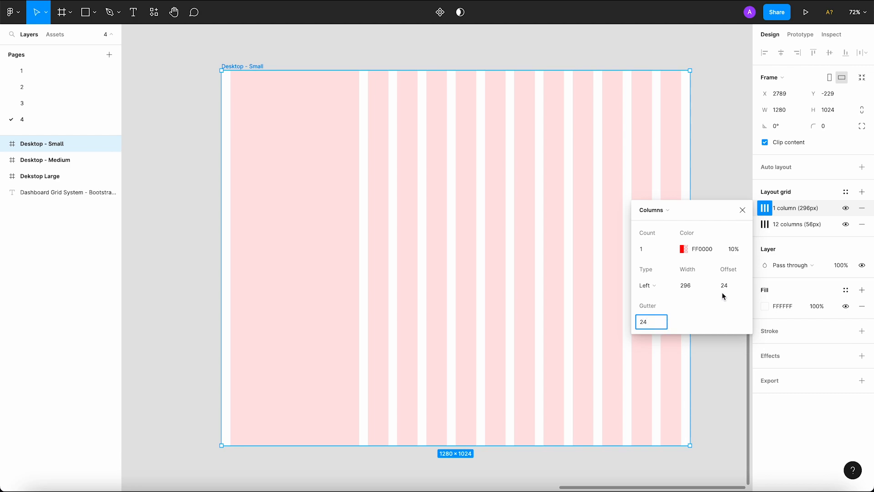
{"action": "left_click", "coordinate": [688, 317]}
Try to sample Desktop - Medium's green sidebar color for the Desktop - Small single-column grid with the eyedropper.
{"action": "left_click", "coordinate": [684, 248]}
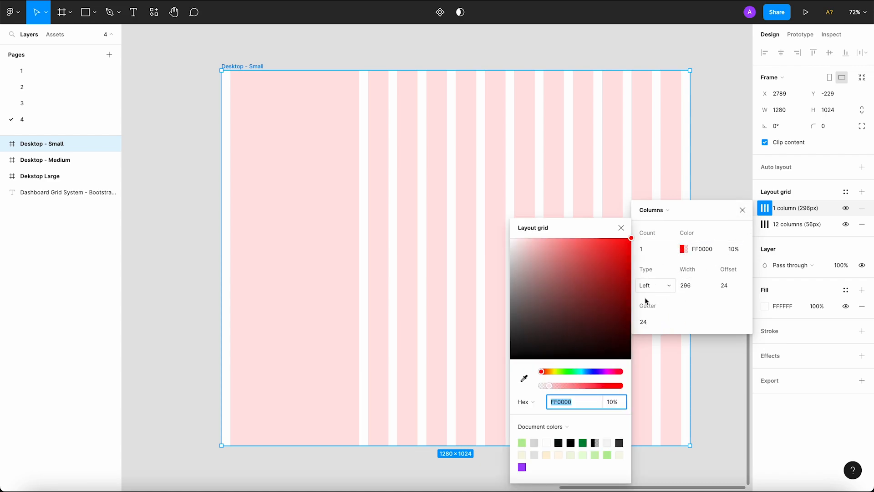
{"action": "left_click", "coordinate": [524, 378]}
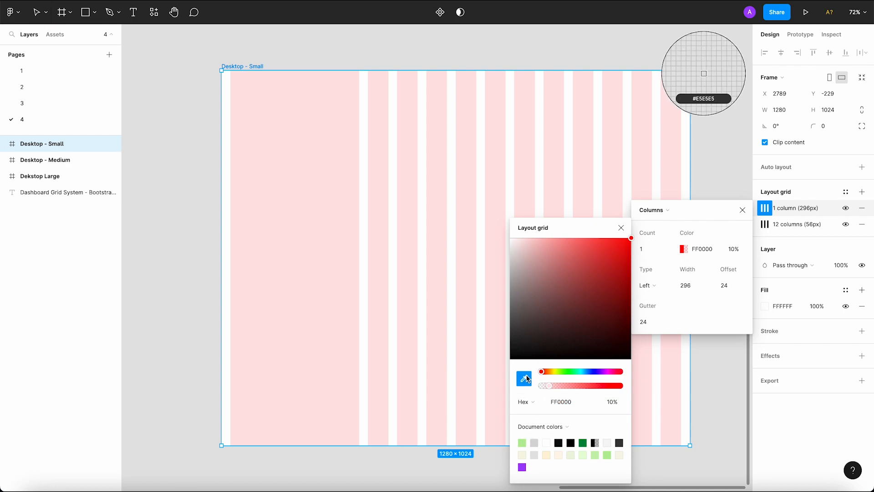
{"action": "scroll", "coordinate": [444, 358], "scroll_direction": "down", "scroll_amount": 6}
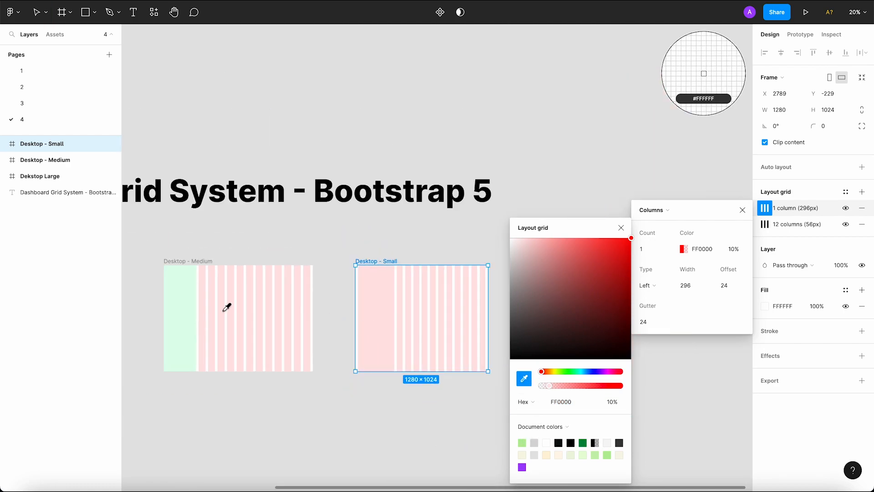
{"action": "left_click", "coordinate": [184, 304]}
{"action": "left_click", "coordinate": [524, 378]}
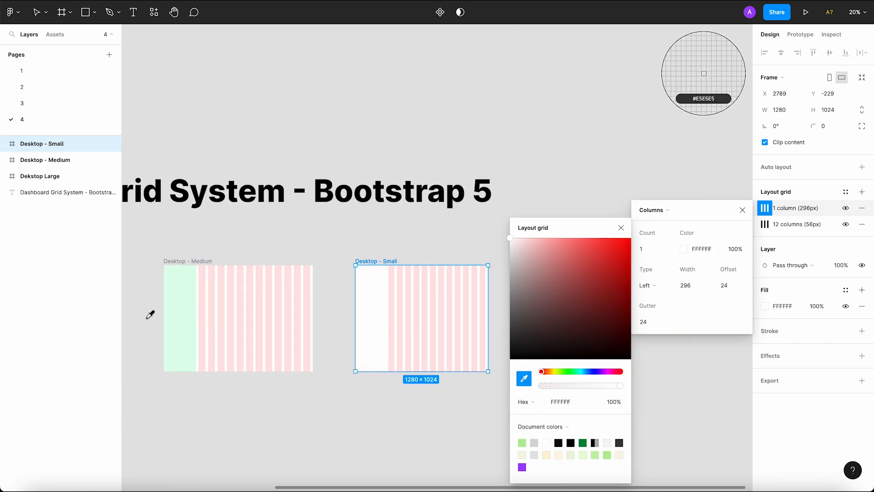
{"action": "left_click", "coordinate": [181, 313]}
{"action": "left_click", "coordinate": [524, 378]}
{"action": "left_click", "coordinate": [621, 227]}
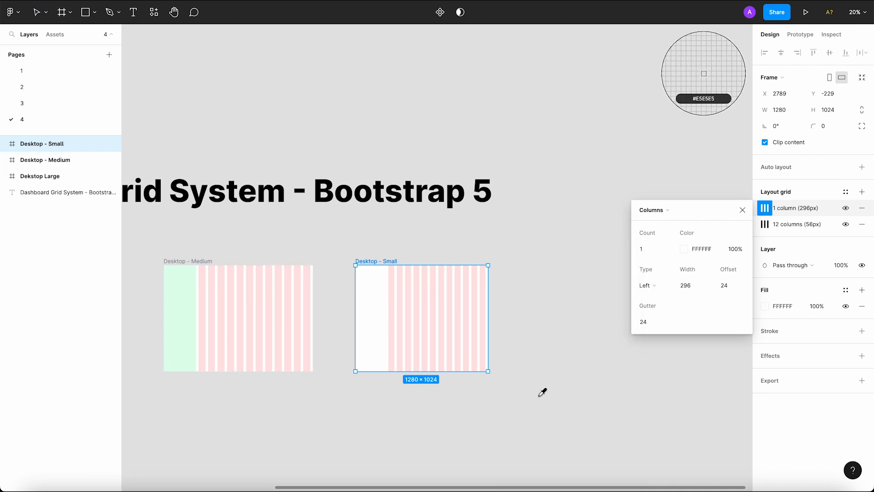
{"action": "key", "text": "Escape"}
{"action": "left_click", "coordinate": [546, 384]}
{"action": "key", "text": "super+z"}
Copy the color code 00FF4E from the Desktop - Medium frame's one-column sidebar grid.
{"action": "left_click", "coordinate": [160, 355]}
{"action": "left_click", "coordinate": [169, 353]}
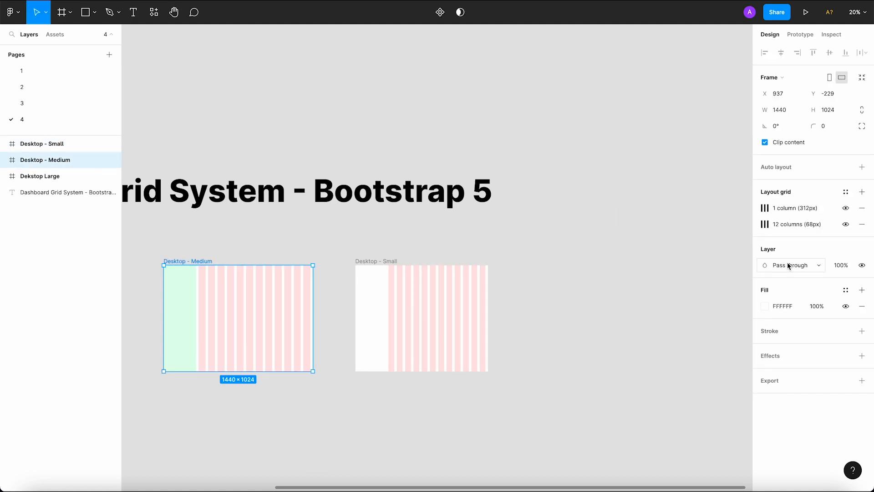
{"action": "left_click", "coordinate": [765, 207]}
{"action": "left_click", "coordinate": [701, 253]}
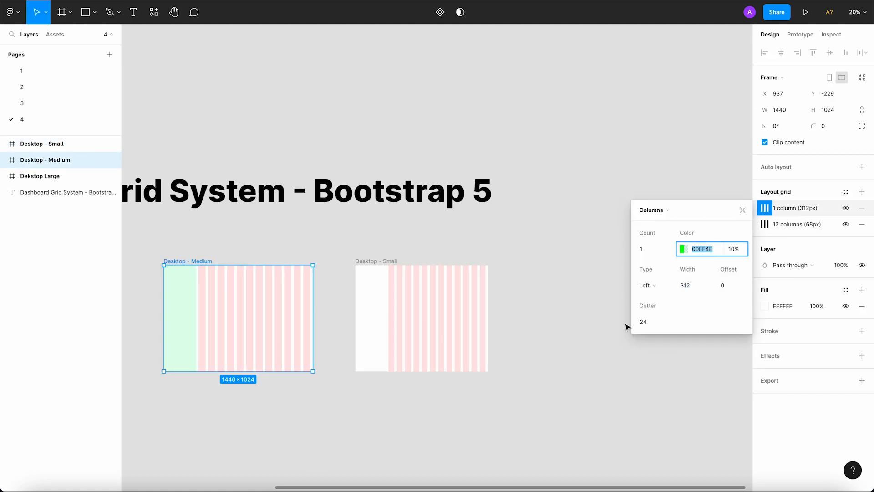
Set the Desktop - Small sidebar column's grid color to 00FF4E at 10% opacity.
{"action": "left_click", "coordinate": [384, 295]}
{"action": "scroll", "coordinate": [382, 295], "scroll_direction": "up", "scroll_amount": 5}
{"action": "scroll", "coordinate": [433, 336], "scroll_direction": "down", "scroll_amount": 3}
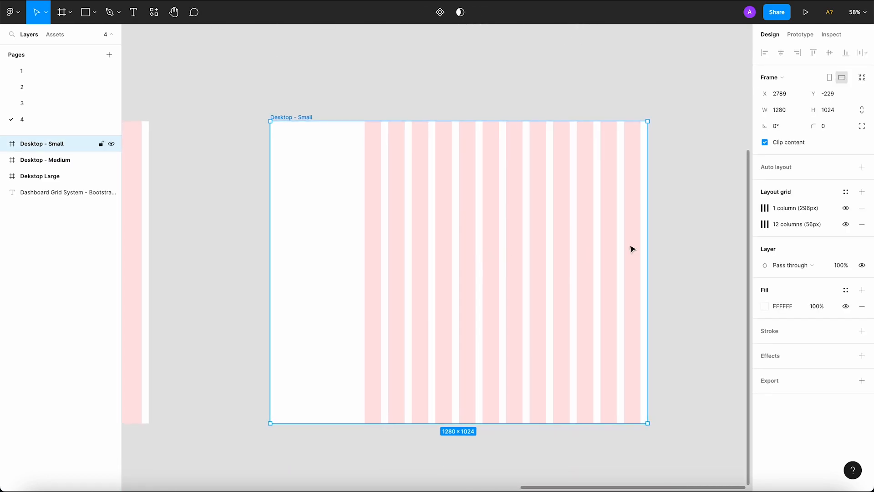
{"action": "left_click", "coordinate": [765, 207]}
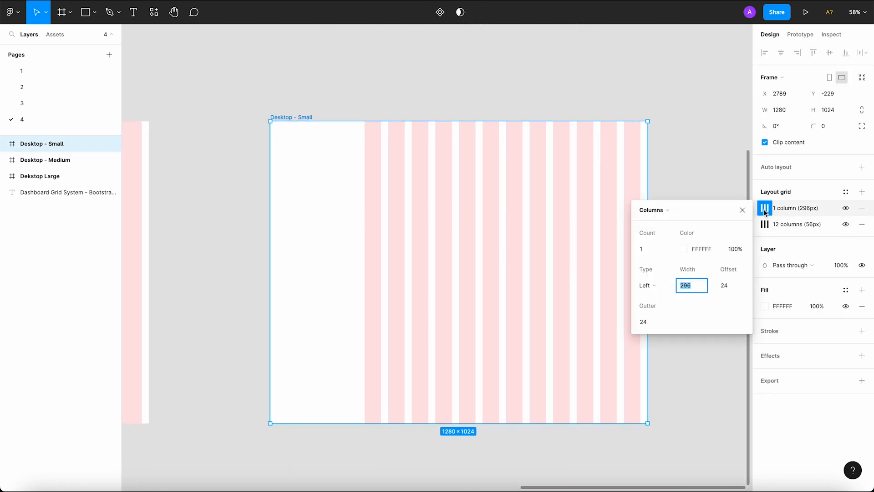
{"action": "left_click", "coordinate": [704, 250]}
{"action": "left_click", "coordinate": [733, 250]}
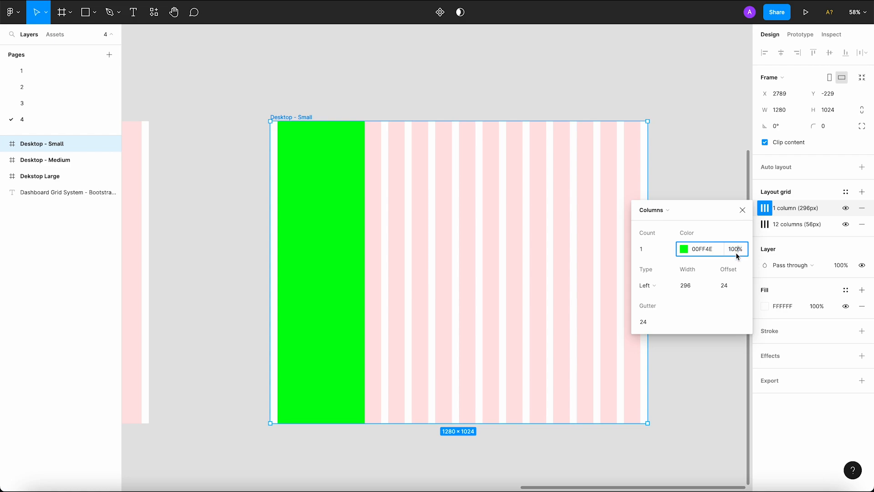
{"action": "type", "text": "10"}
{"action": "key", "text": "Return"}
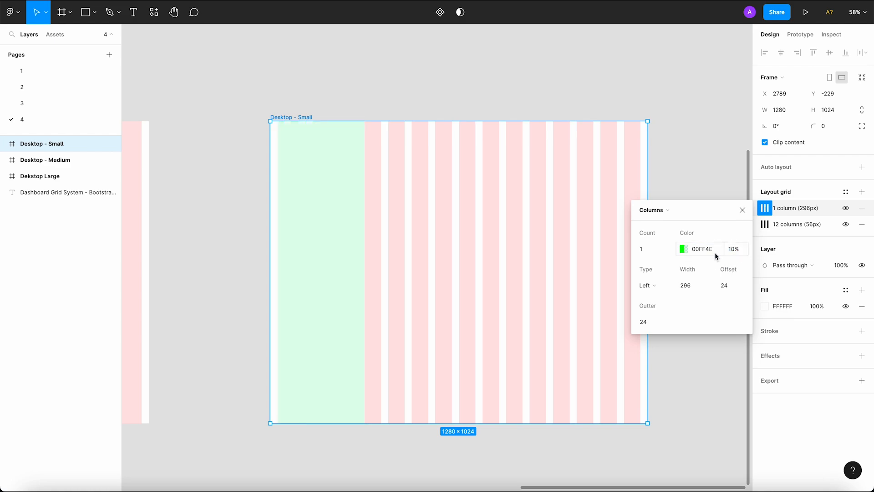
{"action": "left_click", "coordinate": [700, 157]}
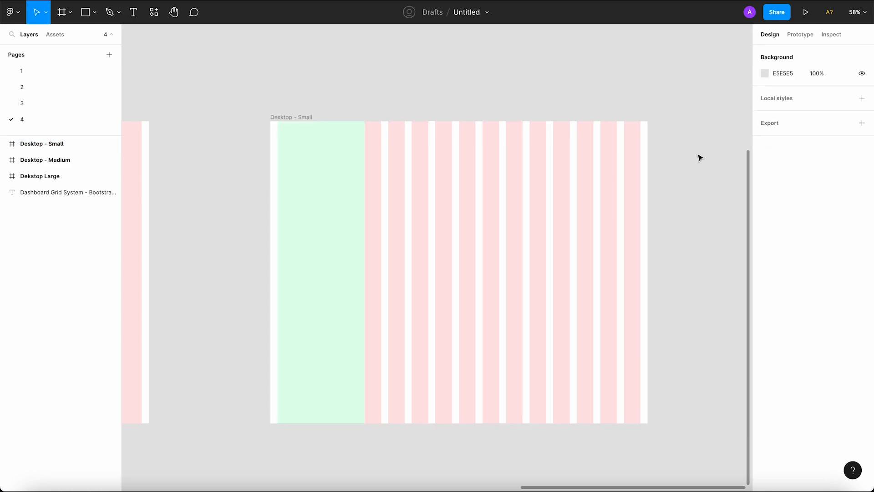
Set the Desktop - Small sidebar column's offset to 0.
{"action": "left_click", "coordinate": [303, 118]}
{"action": "left_click", "coordinate": [765, 208]}
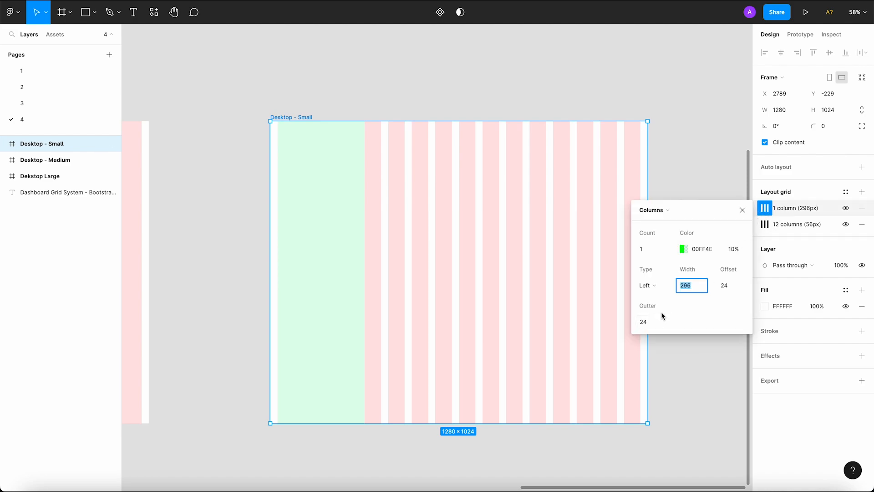
{"action": "left_click", "coordinate": [725, 288]}
{"action": "type", "text": "0"}
{"action": "key", "text": "Return"}
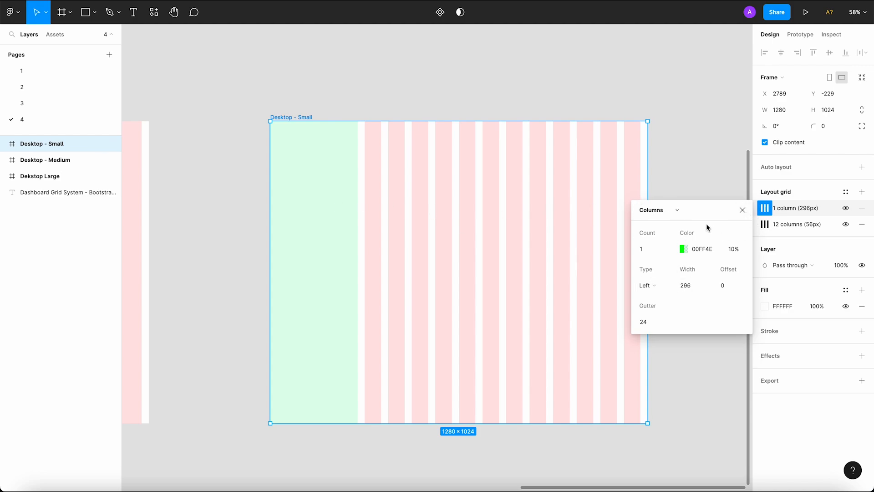
Review the settings of the 12-column grid and the sidebar column grid on Desktop - Small.
{"action": "left_click", "coordinate": [765, 224]}
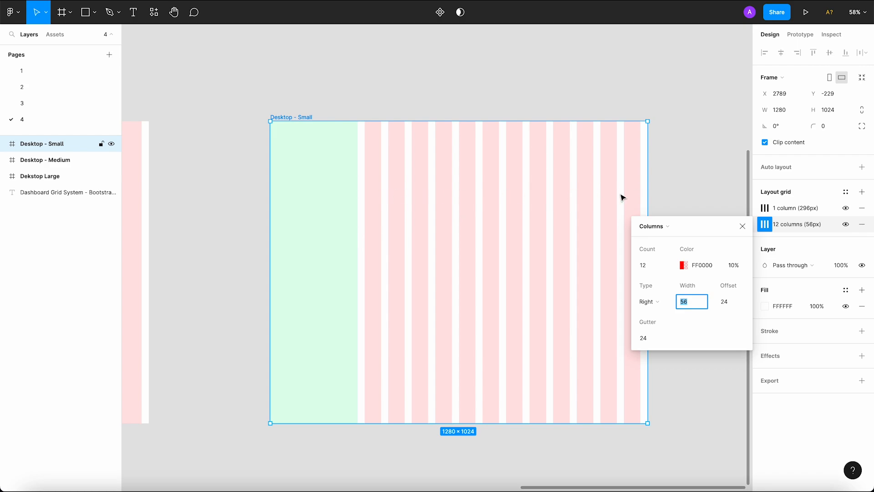
{"action": "left_click", "coordinate": [742, 225]}
{"action": "left_click", "coordinate": [763, 209]}
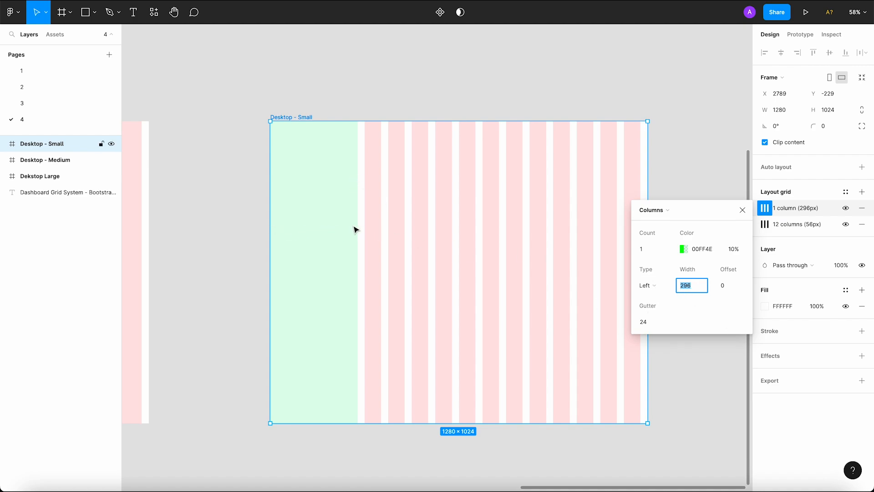
{"action": "left_click", "coordinate": [310, 109]}
Add an 834 × 1194 iPad Pro 11" preset frame and place it to the right of Desktop - Small, aligned along the top.
{"action": "scroll", "coordinate": [314, 106], "scroll_direction": "down", "scroll_amount": 5}
{"action": "scroll", "coordinate": [359, 105], "scroll_direction": "right", "scroll_amount": 2}
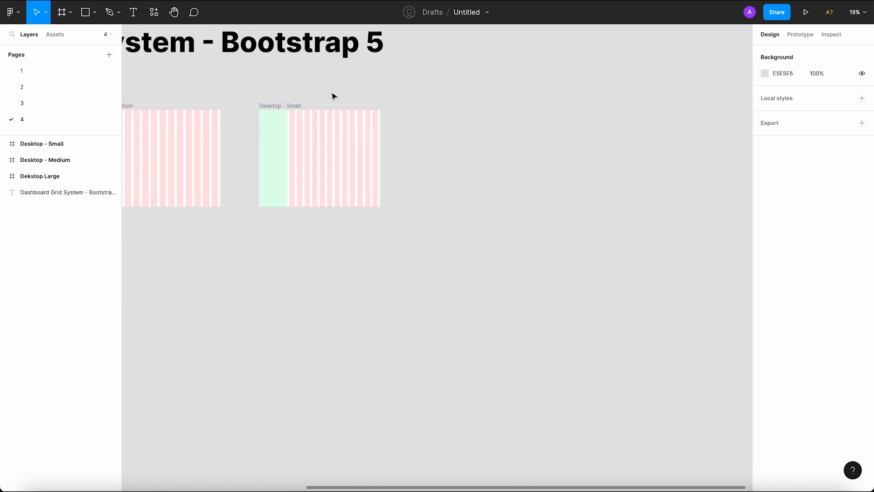
{"action": "left_click", "coordinate": [71, 14]}
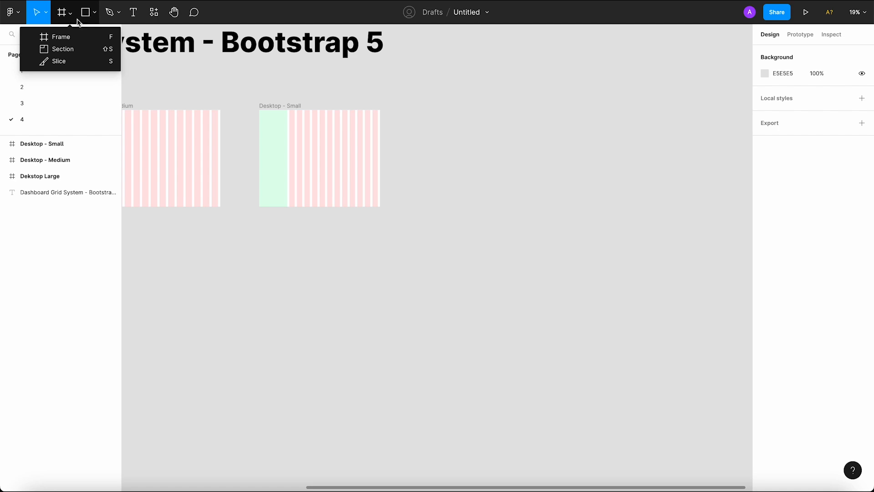
{"action": "left_click", "coordinate": [68, 35]}
{"action": "left_click", "coordinate": [762, 103]}
{"action": "left_click", "coordinate": [761, 86]}
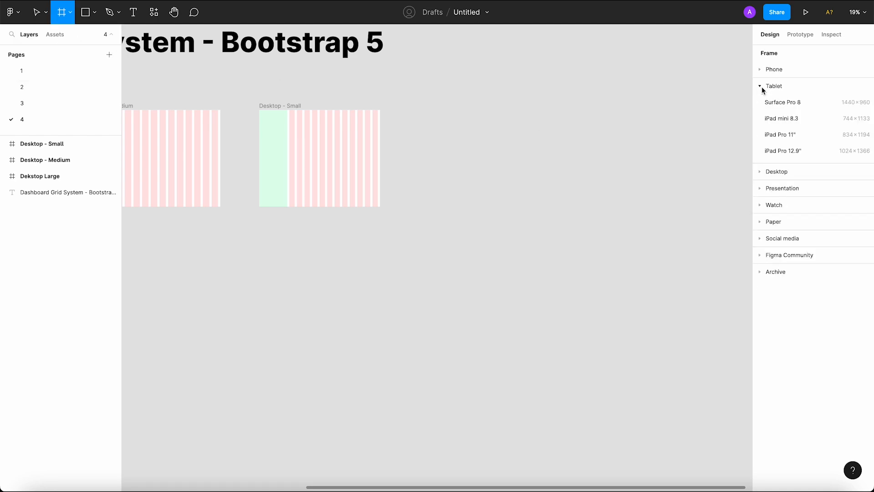
{"action": "left_click", "coordinate": [786, 134]}
{"action": "left_click_drag", "start_coordinate": [433, 197], "coordinate": [448, 106]}
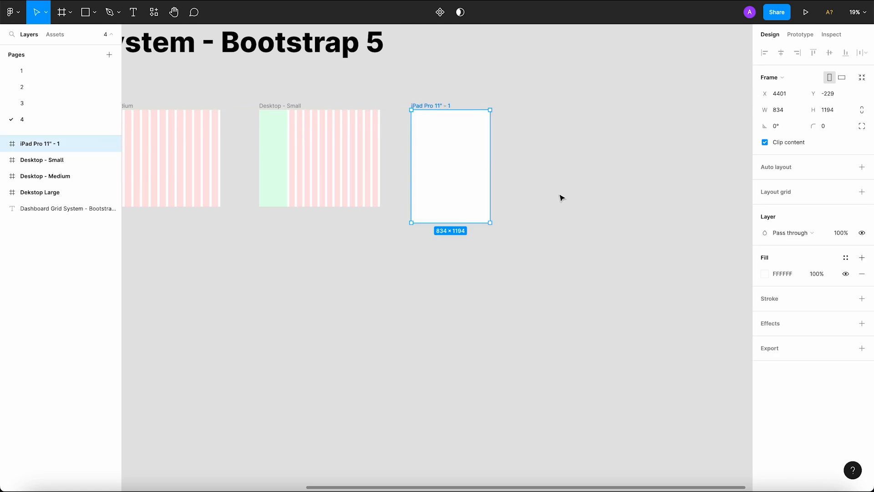
Rename the iPad Pro 11" frame as "Tablet".
{"action": "left_click", "coordinate": [829, 111]}
{"action": "left_click", "coordinate": [479, 269]}
{"action": "scroll", "coordinate": [436, 108], "scroll_direction": "up", "scroll_amount": 5}
{"action": "left_click", "coordinate": [405, 112]}
{"action": "double_click", "coordinate": [405, 112]}
{"action": "type", "text": "Tablwe"}
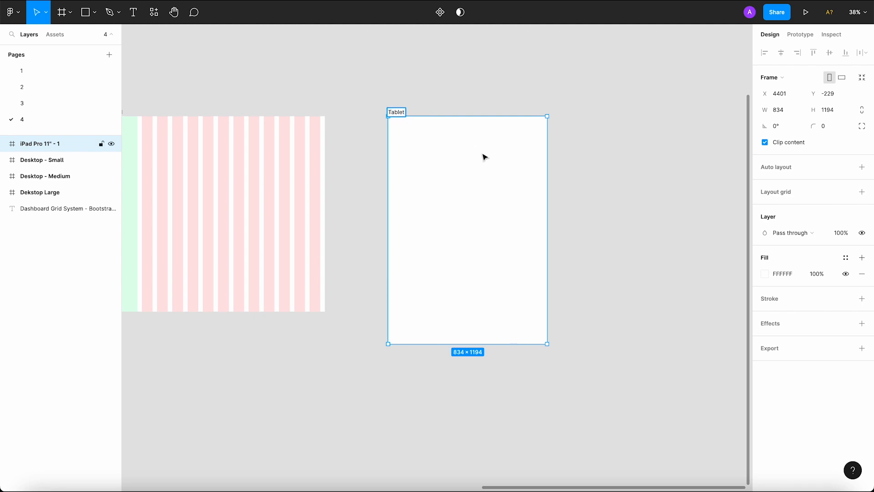
{"action": "left_click", "coordinate": [464, 126]}
Add a layout grid to the Tablet frame and change it to 6 columns.
{"action": "scroll", "coordinate": [468, 119], "scroll_direction": "up", "scroll_amount": 2}
{"action": "scroll", "coordinate": [546, 166], "scroll_direction": "down", "scroll_amount": 2}
{"action": "scroll", "coordinate": [508, 182], "scroll_direction": "up", "scroll_amount": 2}
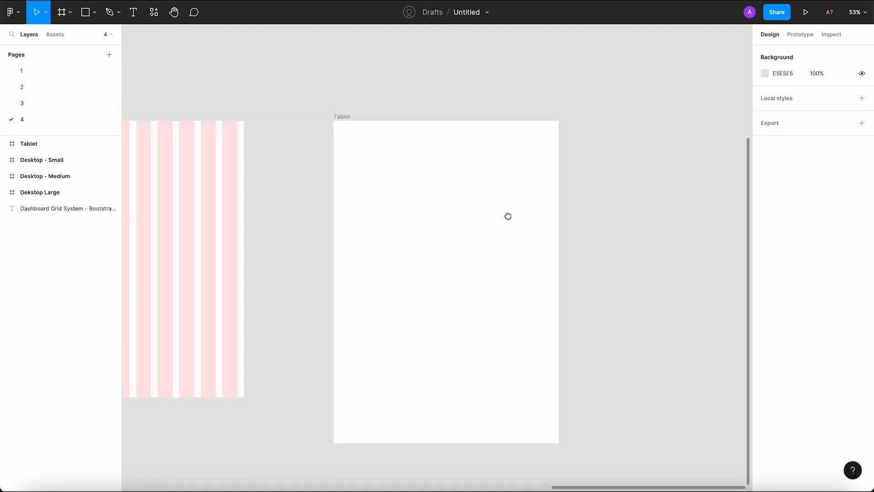
{"action": "scroll", "coordinate": [497, 189], "scroll_direction": "down", "scroll_amount": 1}
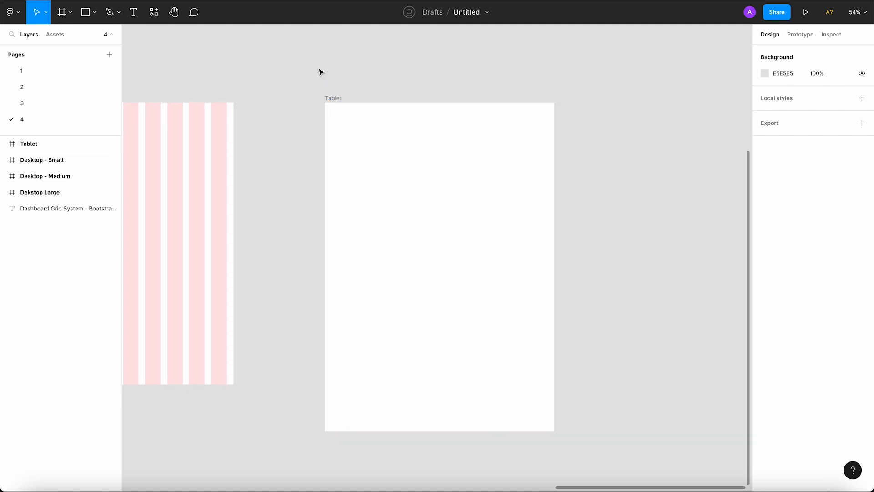
{"action": "left_click", "coordinate": [335, 98]}
{"action": "left_click", "coordinate": [862, 192]}
{"action": "left_click", "coordinate": [765, 208]}
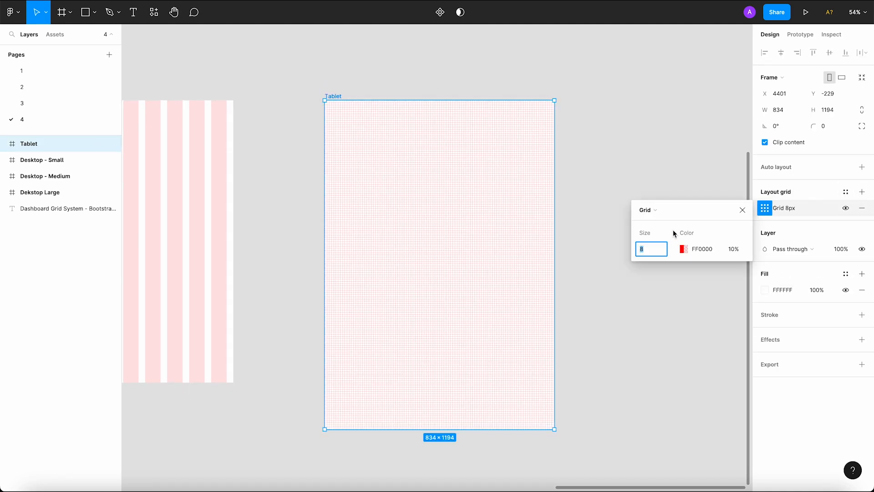
{"action": "left_click", "coordinate": [656, 211]}
{"action": "left_click", "coordinate": [659, 223]}
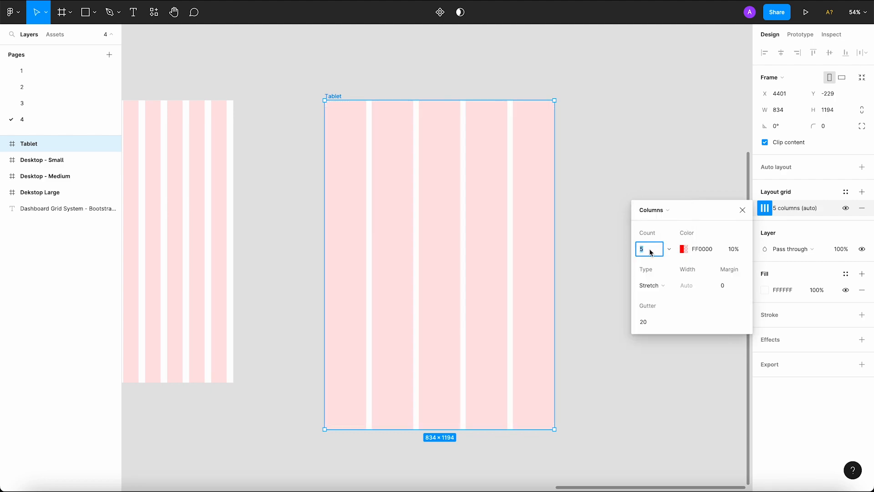
{"action": "key", "text": "Return"}
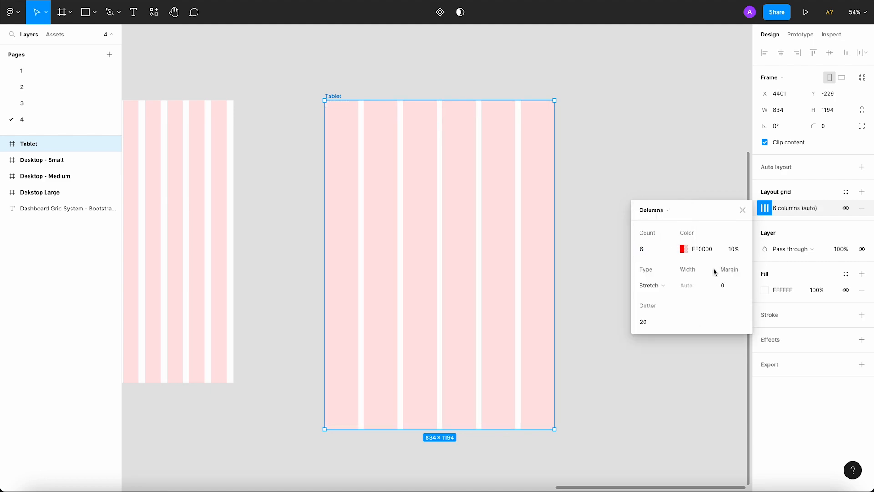
Set the Tablet's 6-column grid to Right type with column width 68, offset 24 and gutter 24.
{"action": "left_click", "coordinate": [660, 286]}
{"action": "left_click", "coordinate": [664, 265]}
{"action": "left_click", "coordinate": [691, 288]}
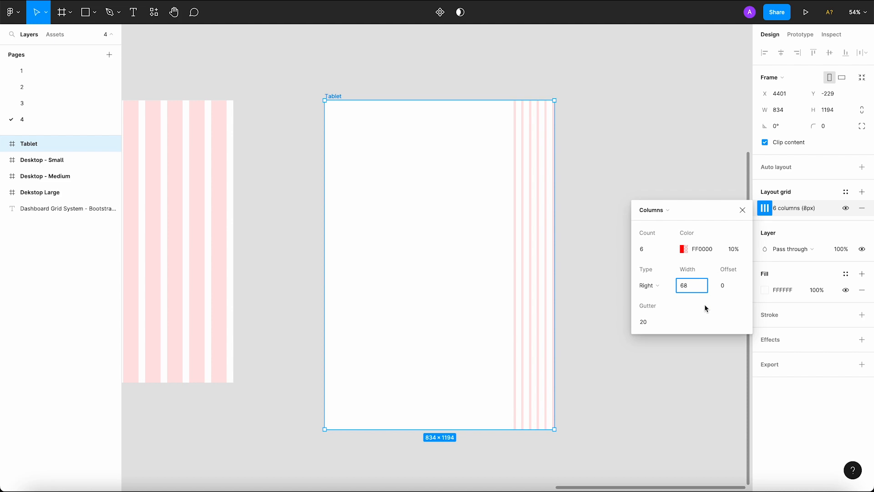
{"action": "key", "text": "Return"}
{"action": "left_click", "coordinate": [735, 288]}
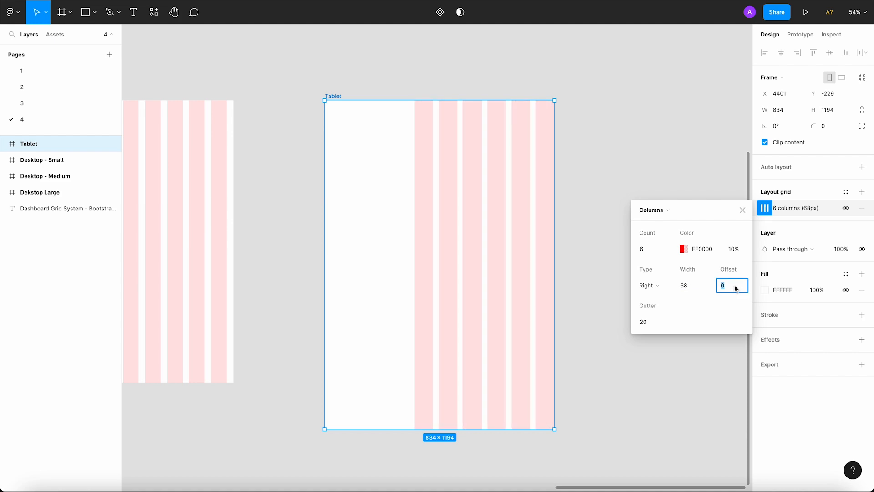
{"action": "left_click", "coordinate": [653, 322]}
{"action": "type", "text": "24"}
{"action": "key", "text": "Return"}
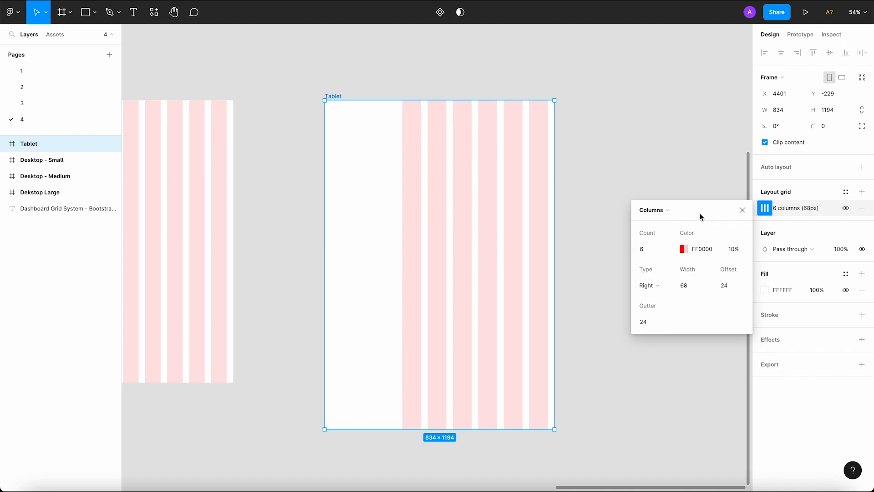
{"action": "left_click", "coordinate": [743, 211]}
Add a second layout grid to the Tablet frame as a single column coloured 00FF4E.
{"action": "left_click", "coordinate": [862, 192]}
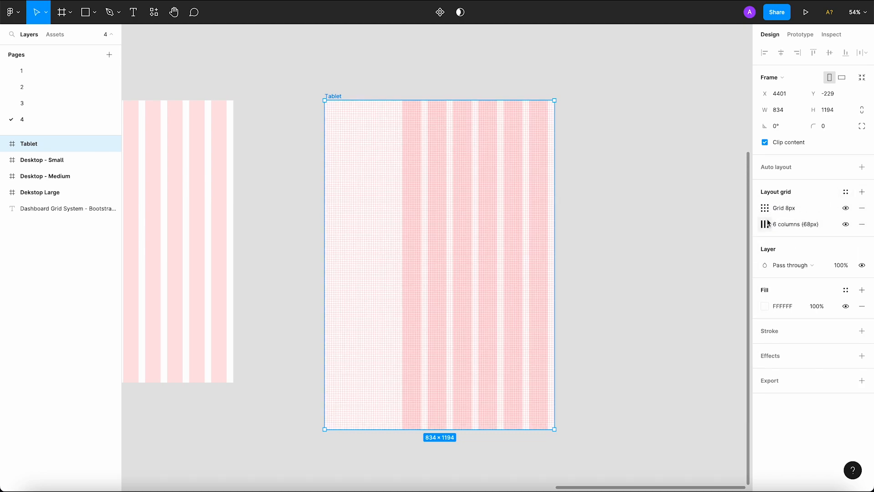
{"action": "left_click", "coordinate": [765, 207]}
{"action": "left_click", "coordinate": [655, 213]}
{"action": "left_click", "coordinate": [658, 223]}
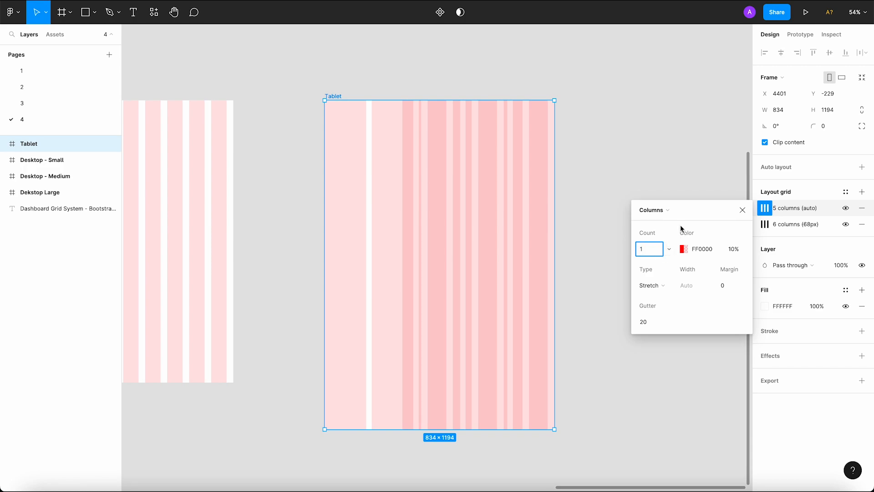
{"action": "left_click", "coordinate": [679, 211]}
{"action": "left_click", "coordinate": [693, 250]}
{"action": "left_click", "coordinate": [702, 250]}
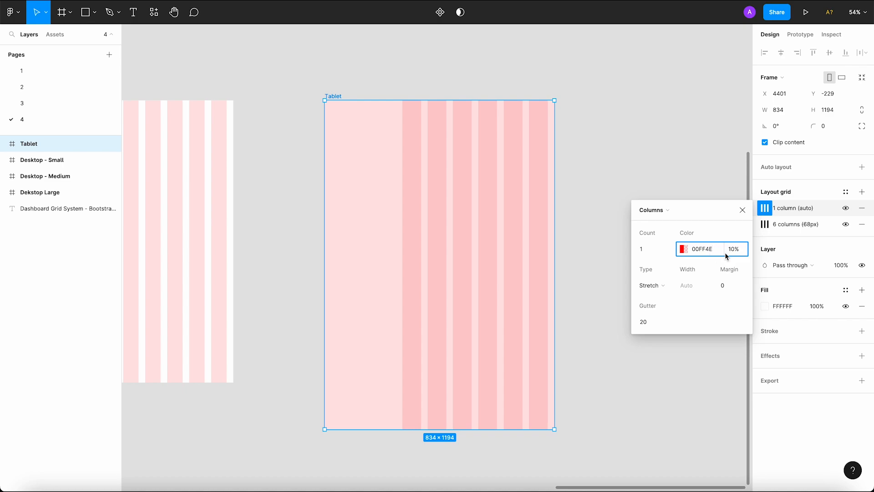
{"action": "type", "text": "00FF4E"}
{"action": "key", "text": "Return"}
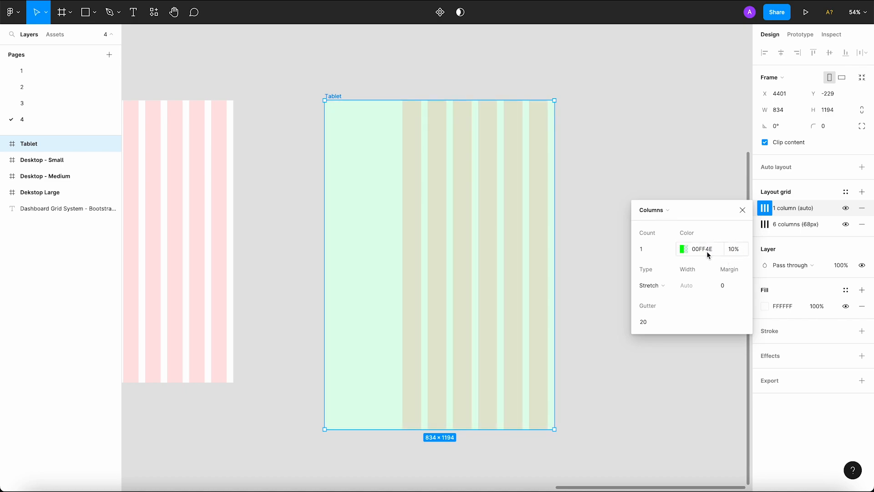
Set the Tablet's single-column sidebar grid to Left type with width 258 and gutter 24.
{"action": "left_click", "coordinate": [658, 287]}
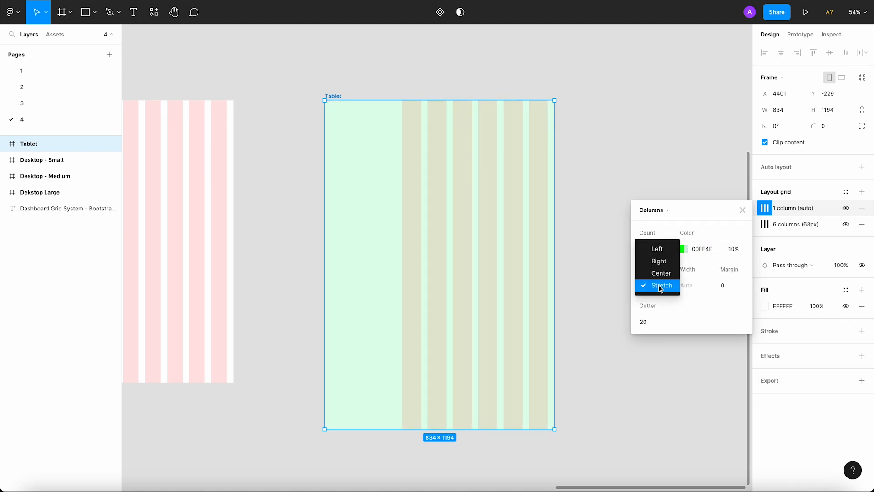
{"action": "left_click", "coordinate": [660, 250]}
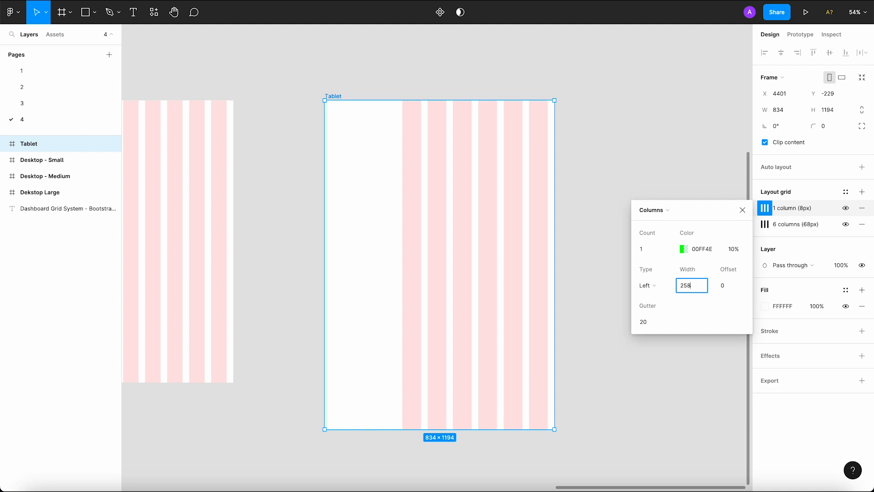
{"action": "key", "text": "Return"}
{"action": "left_click", "coordinate": [725, 286]}
{"action": "left_click", "coordinate": [651, 321]}
{"action": "type", "text": "2"}
{"action": "key", "text": "Return"}
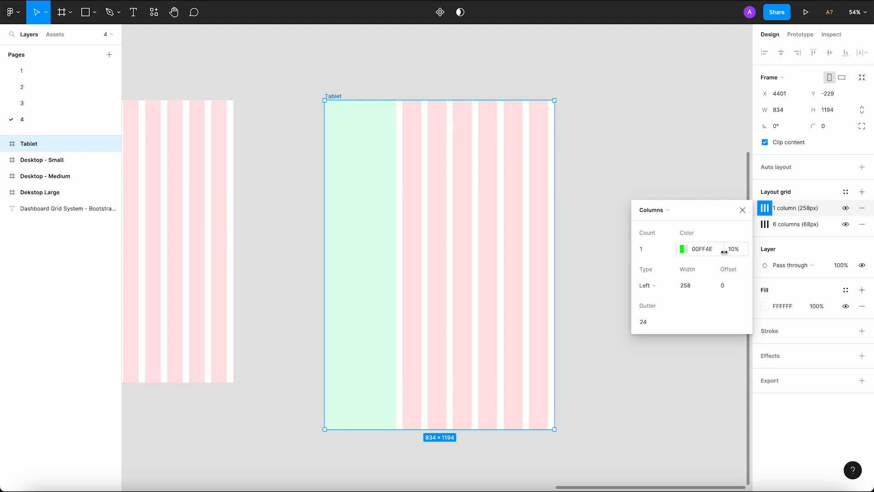
{"action": "left_click", "coordinate": [742, 211]}
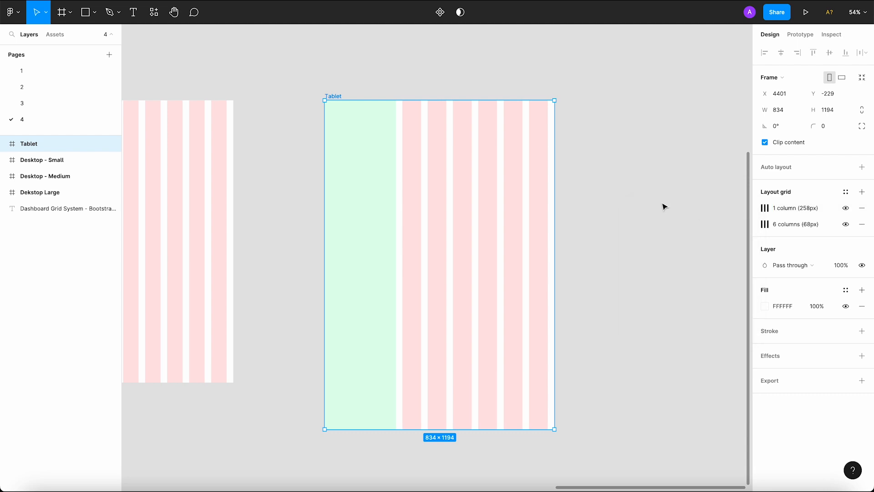
Review the settings of the 6-column grid and the sidebar column grid on Tablet.
{"action": "left_click", "coordinate": [638, 194]}
{"action": "left_click_drag", "start_coordinate": [341, 96], "coordinate": [341, 96]}
{"action": "left_click", "coordinate": [479, 76]}
{"action": "left_click", "coordinate": [474, 123]}
{"action": "left_click", "coordinate": [765, 224]}
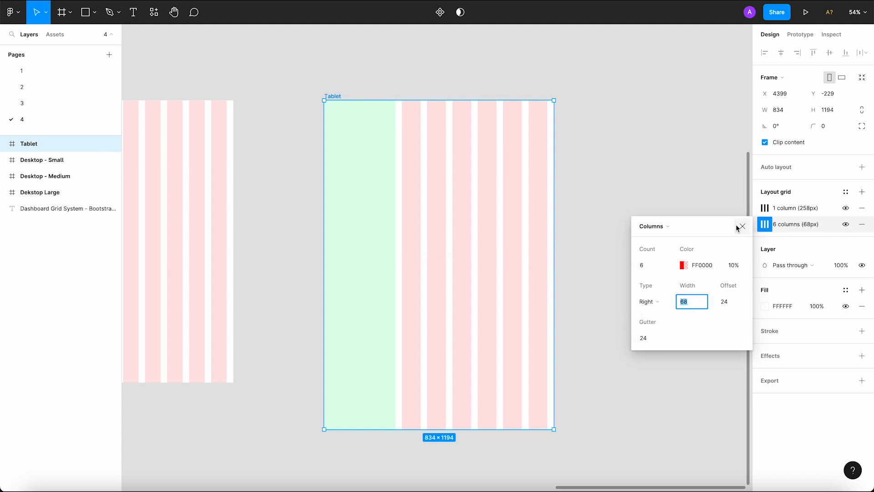
{"action": "left_click", "coordinate": [765, 207]}
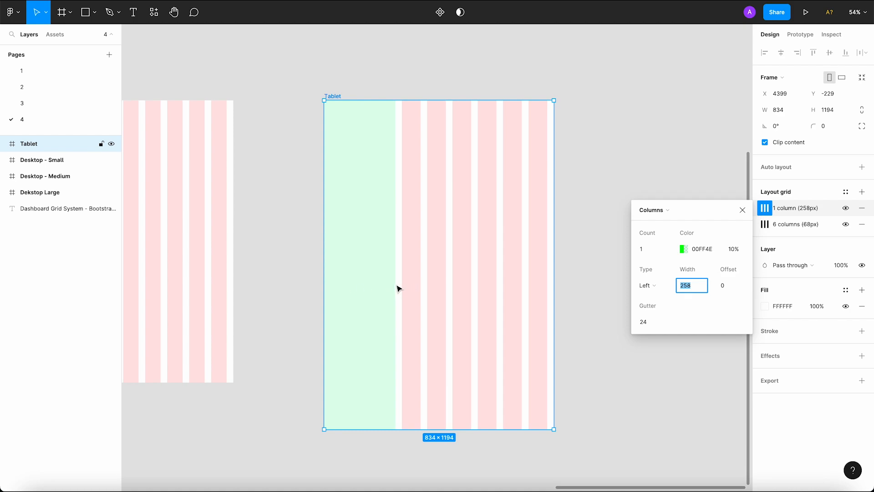
{"action": "left_click", "coordinate": [743, 210]}
{"action": "left_click", "coordinate": [695, 173]}
Add a 390 × 844 iPhone 13 / 13 Pro preset frame and place it to the right of Tablet, aligned along the top.
{"action": "scroll", "coordinate": [268, 77], "scroll_direction": "down", "scroll_amount": 5}
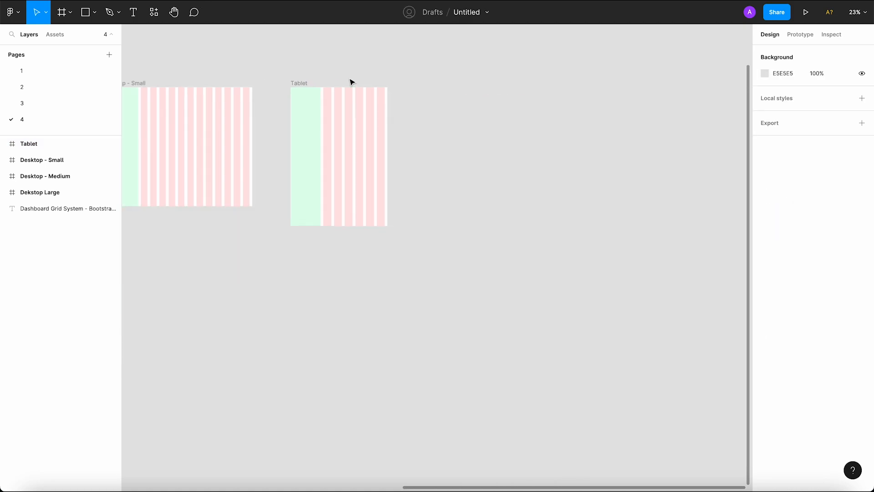
{"action": "left_click", "coordinate": [69, 12]}
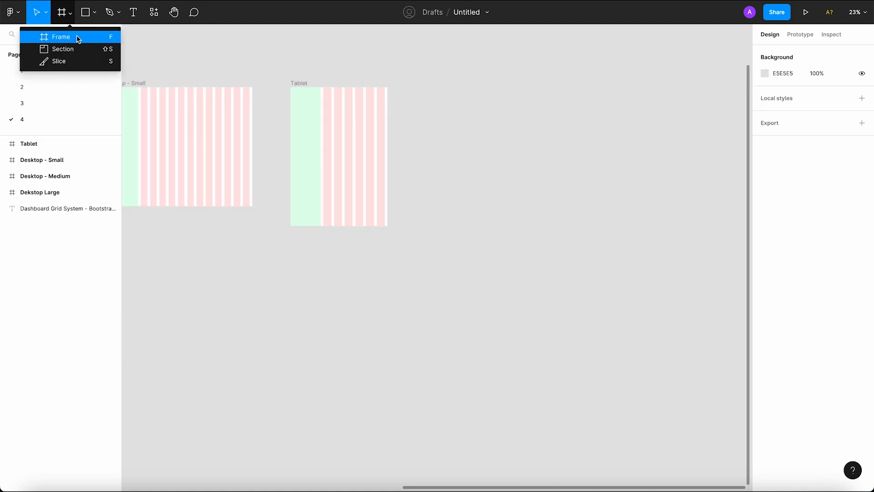
{"action": "left_click", "coordinate": [78, 39]}
{"action": "left_click", "coordinate": [761, 69]}
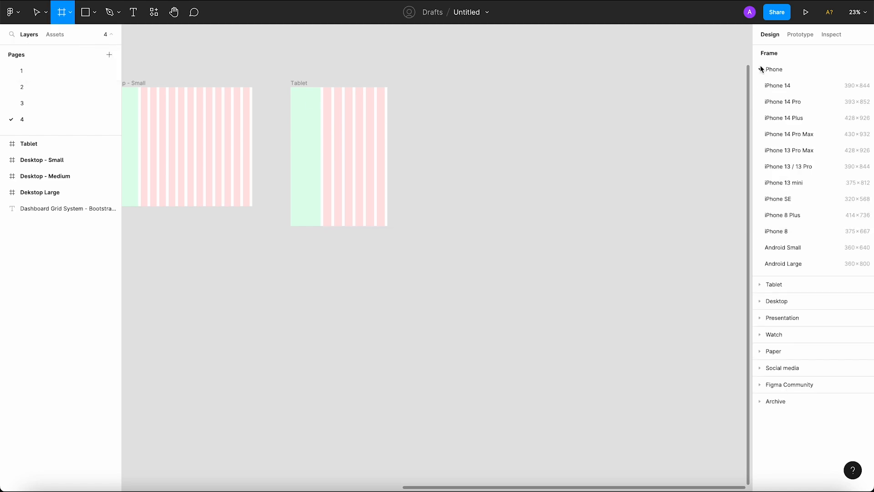
{"action": "left_click", "coordinate": [808, 165]}
{"action": "left_click", "coordinate": [405, 149]}
{"action": "left_click_drag", "start_coordinate": [429, 209], "coordinate": [438, 83]}
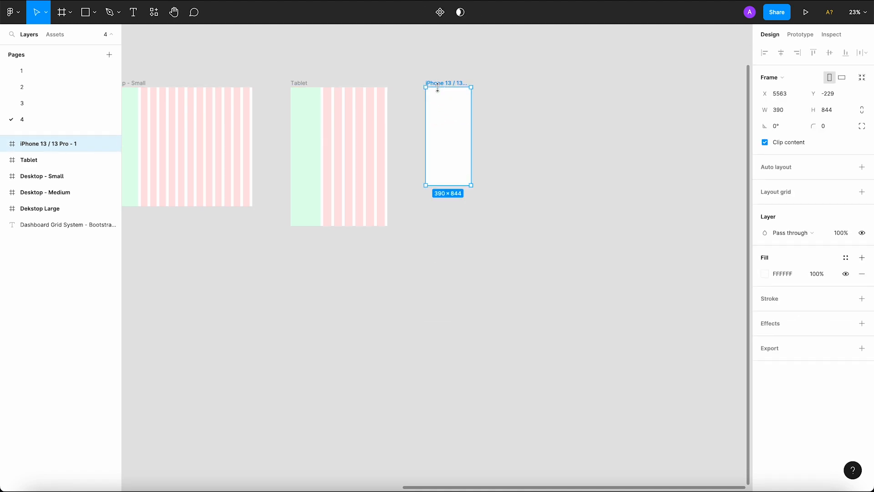
Rename the iPhone 13 / 13 Pro frame as "Mobile".
{"action": "double_click", "coordinate": [463, 84]}
{"action": "type", "text": "Mob"}
{"action": "left_click", "coordinate": [492, 86]}
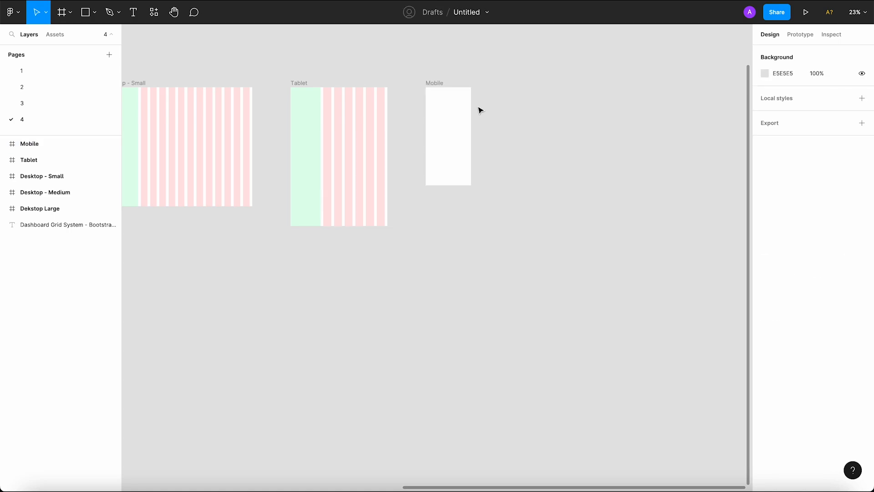
Add a layout grid to the Mobile frame and change it to 6 columns.
{"action": "scroll", "coordinate": [467, 137], "scroll_direction": "up", "scroll_amount": 5}
{"action": "scroll", "coordinate": [469, 147], "scroll_direction": "up", "scroll_amount": 2}
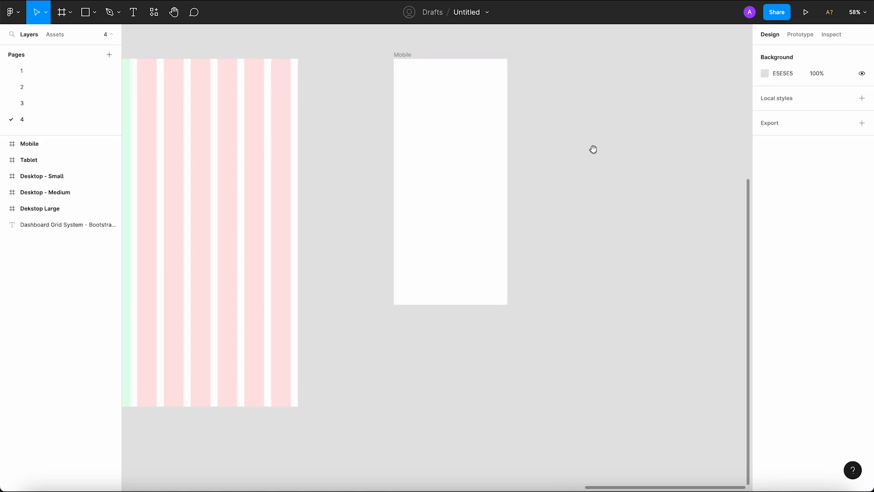
{"action": "scroll", "coordinate": [424, 57], "scroll_direction": "up", "scroll_amount": 2}
{"action": "left_click", "coordinate": [423, 57]}
{"action": "left_click", "coordinate": [862, 191]}
{"action": "left_click", "coordinate": [764, 209]}
{"action": "left_click", "coordinate": [650, 210]}
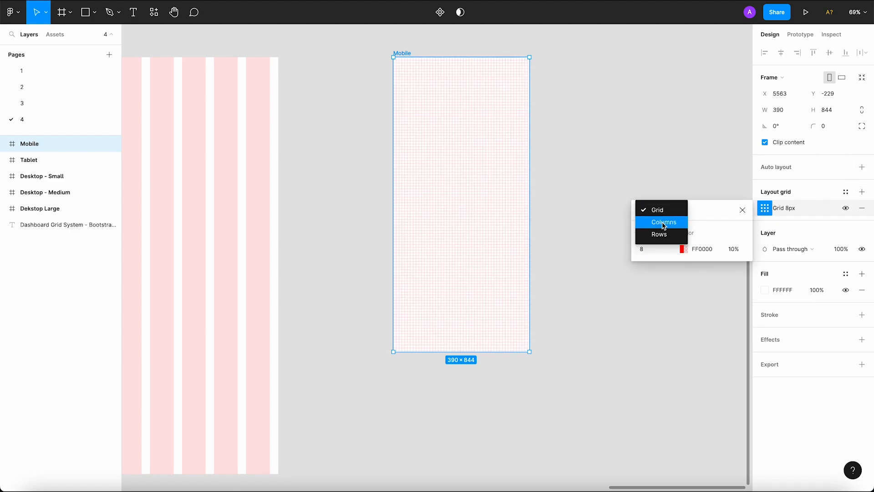
{"action": "left_click", "coordinate": [661, 221]}
{"action": "type", "text": "6"}
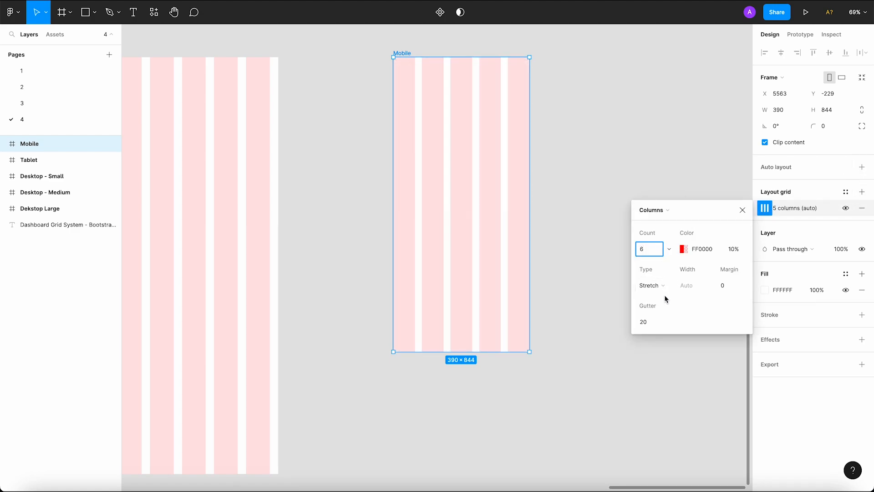
{"action": "key", "text": "Return"}
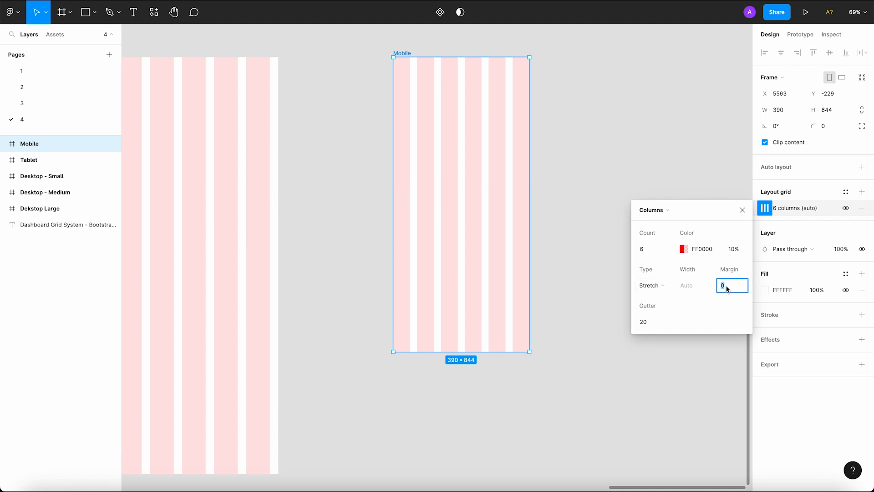
Set the margin and the gutter of the Mobile column grid to 16.
{"action": "left_click", "coordinate": [655, 320]}
{"action": "type", "text": "16"}
{"action": "key", "text": "Return"}
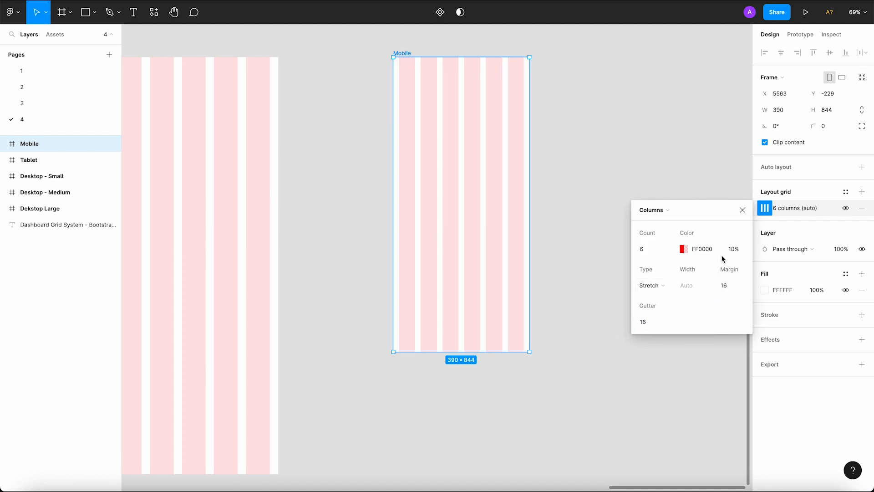
{"action": "left_click", "coordinate": [742, 211]}
{"action": "left_click", "coordinate": [683, 196]}
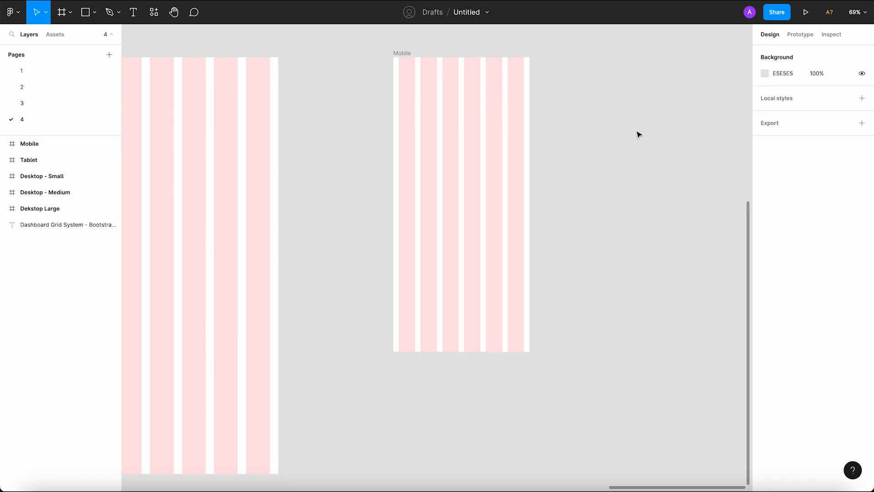
Select all five device frames, distribute them horizontally and set the spacing between them to 400.
{"action": "scroll", "coordinate": [639, 134], "scroll_direction": "down", "scroll_amount": 10}
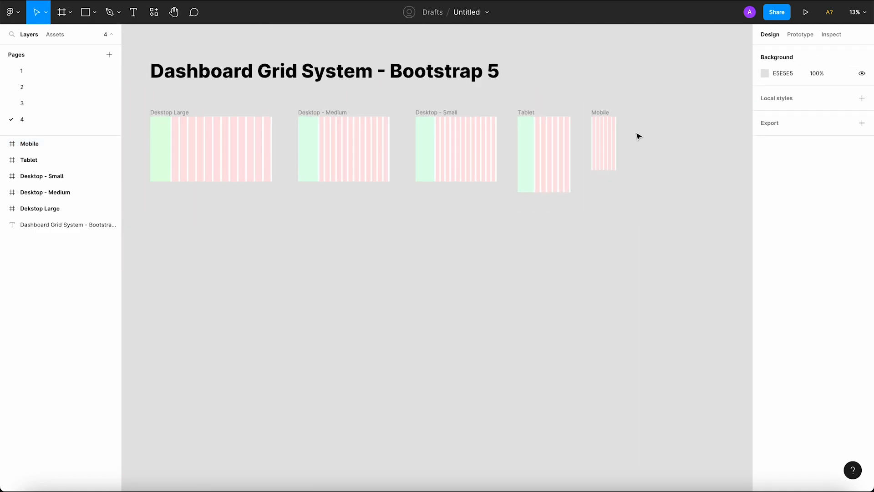
{"action": "scroll", "coordinate": [638, 136], "scroll_direction": "down", "scroll_amount": 1}
{"action": "left_click_drag", "start_coordinate": [196, 105], "coordinate": [642, 207]}
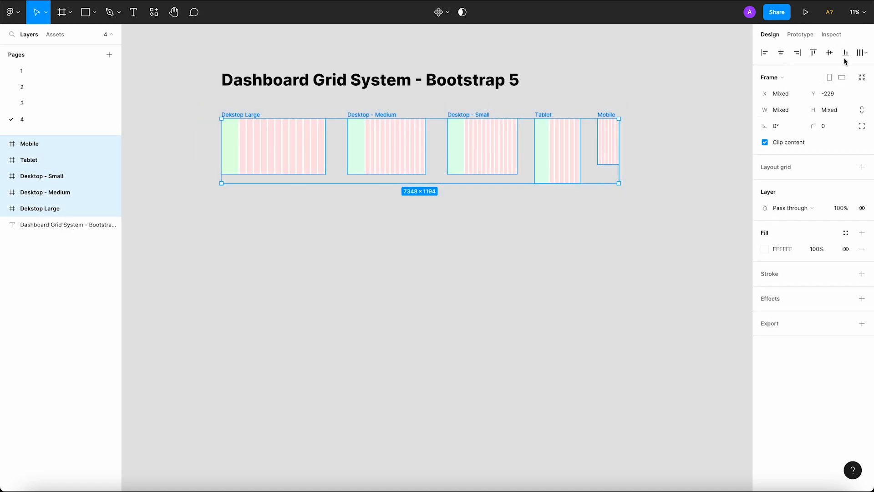
{"action": "left_click", "coordinate": [861, 53]}
{"action": "left_click", "coordinate": [815, 96]}
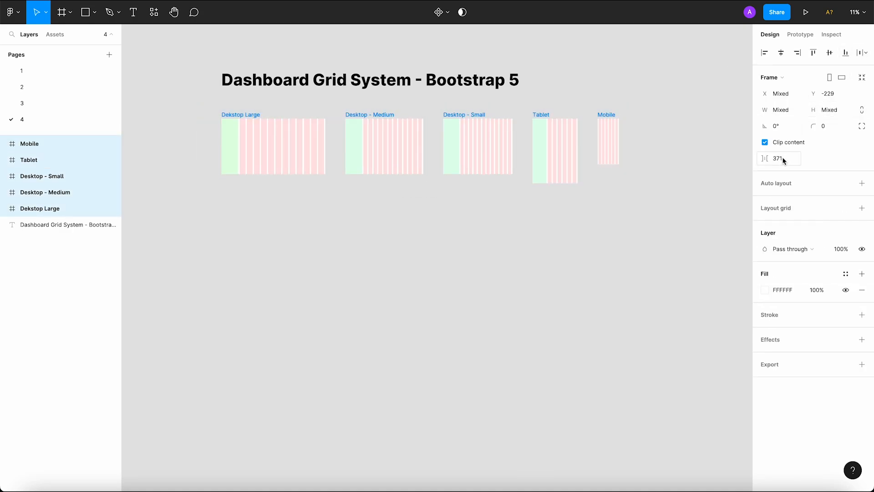
{"action": "type", "text": "400"}
{"action": "key", "text": "Return"}
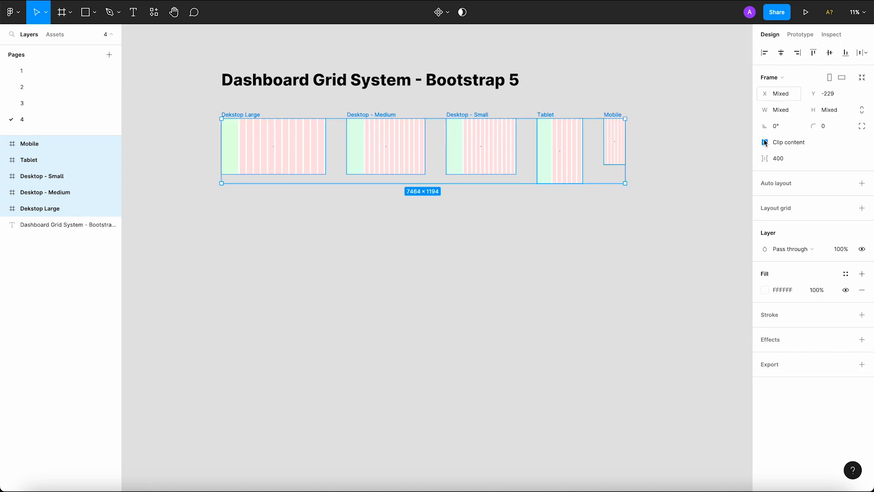
{"action": "left_click", "coordinate": [595, 271]}
Resize the Tablet and Mobile frames vertically so their bottom edges line up with the desktop frames.
{"action": "left_click_drag", "start_coordinate": [580, 262], "coordinate": [586, 271]}
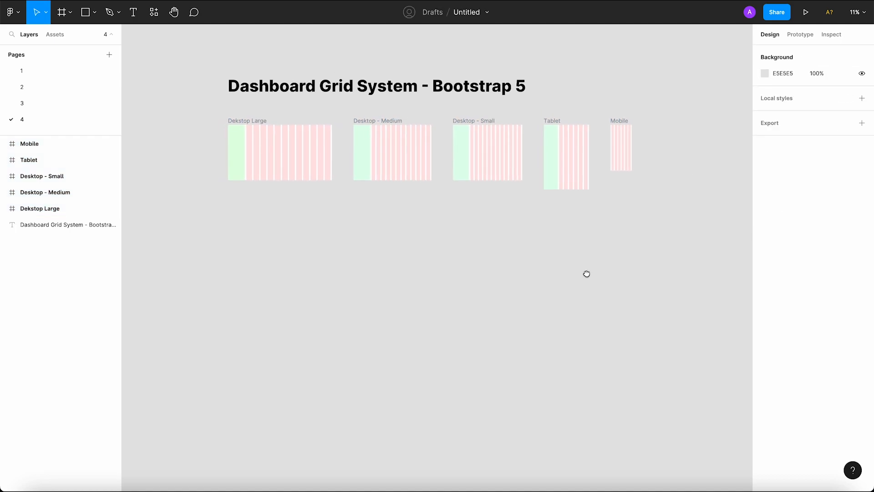
{"action": "left_click", "coordinate": [552, 126]}
{"action": "left_click_drag", "start_coordinate": [557, 189], "coordinate": [553, 180]}
{"action": "left_click", "coordinate": [560, 209]}
{"action": "left_click", "coordinate": [621, 122]}
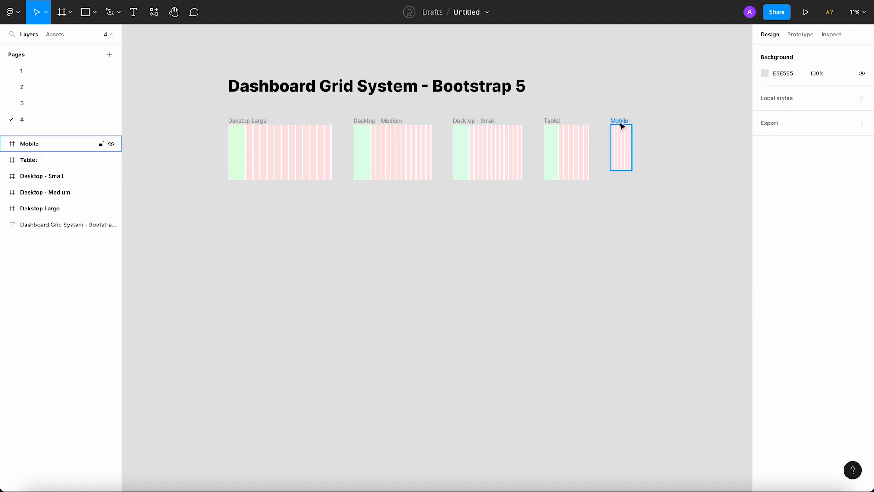
{"action": "left_click", "coordinate": [588, 237]}
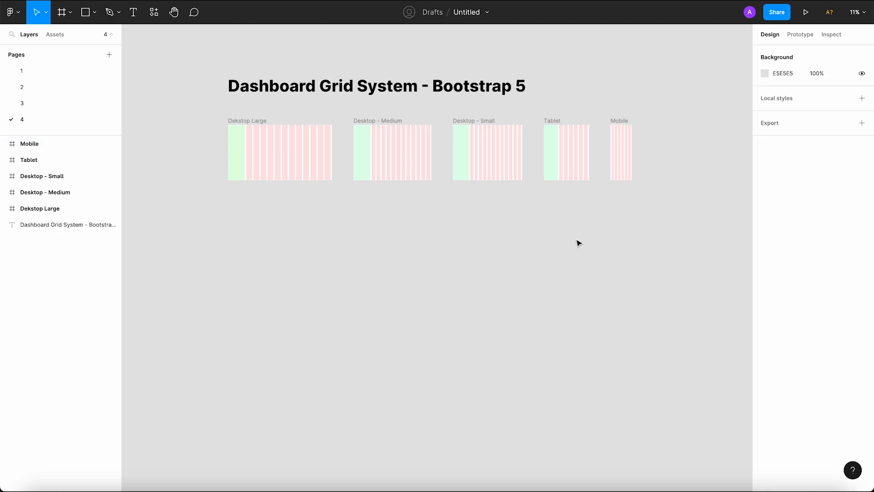
Draw a rectangle 24 px wide in the first column gutter of the large desktop frame and set its height to 24.
{"action": "left_click_drag", "start_coordinate": [567, 228], "coordinate": [560, 225]}
{"action": "scroll", "coordinate": [246, 158], "scroll_direction": "up", "scroll_amount": 5}
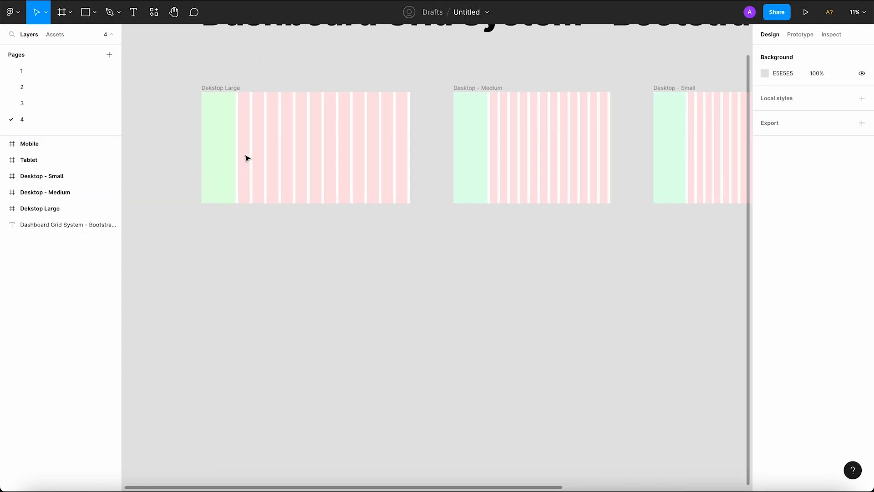
{"action": "left_click_drag", "start_coordinate": [286, 160], "coordinate": [322, 205]}
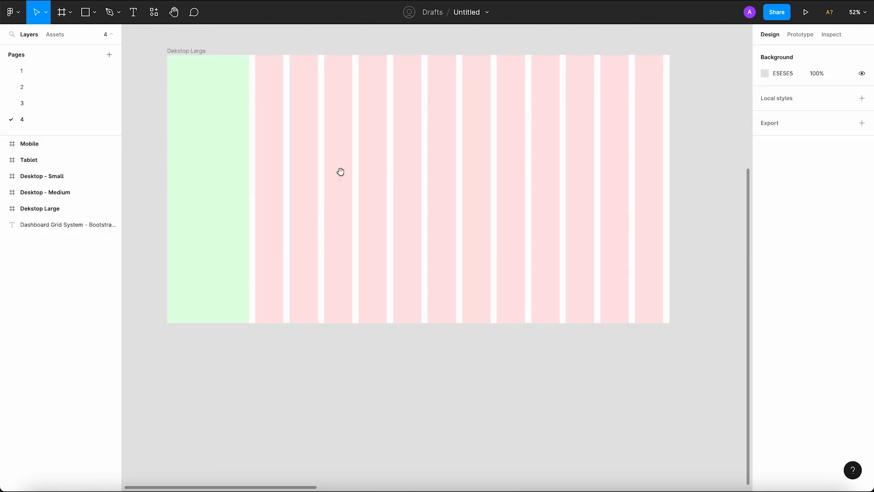
{"action": "left_click", "coordinate": [94, 12]}
{"action": "left_click", "coordinate": [92, 35]}
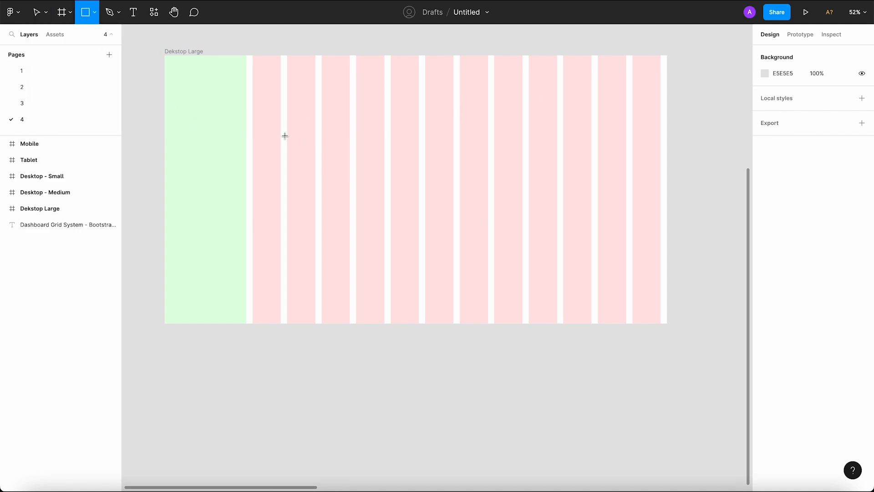
{"action": "left_click_drag", "start_coordinate": [286, 137], "coordinate": [281, 134]}
{"action": "left_click", "coordinate": [832, 97]}
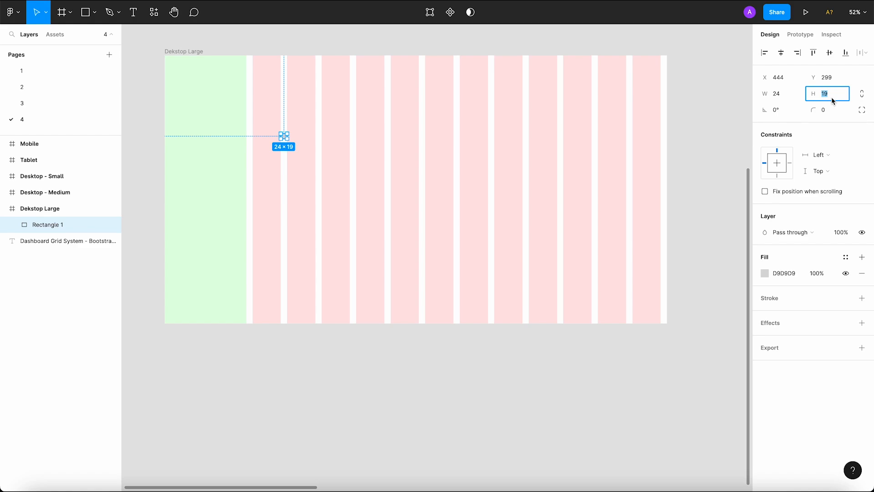
{"action": "type", "text": "24"}
{"action": "key", "text": "Return"}
{"action": "left_click", "coordinate": [458, 392]}
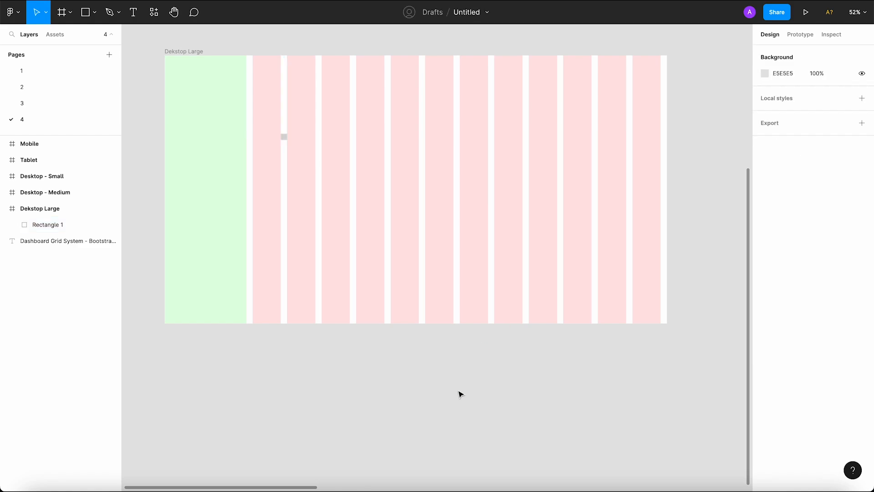
Change the fill of the 24 × 24 square in the gutter to red FC6363.
{"action": "left_click", "coordinate": [284, 140]}
{"action": "left_click", "coordinate": [765, 273]}
{"action": "left_click_drag", "start_coordinate": [701, 300], "coordinate": [706, 238]}
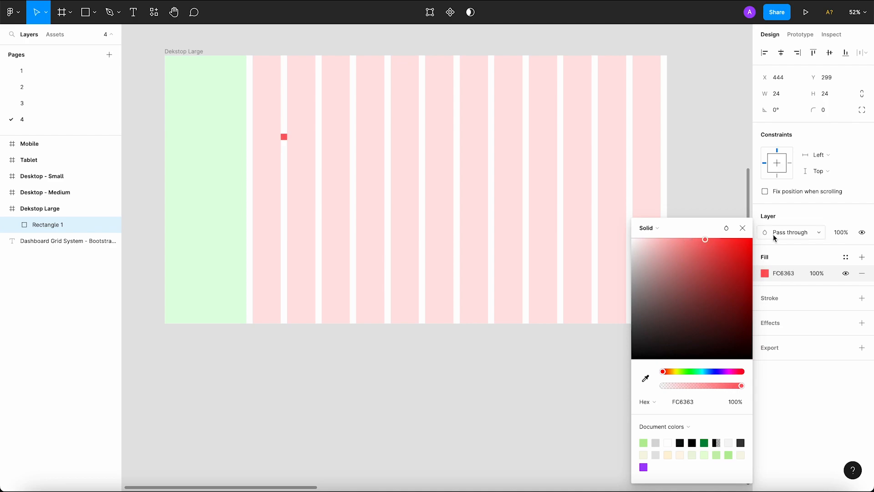
{"action": "left_click", "coordinate": [743, 228]}
{"action": "left_click", "coordinate": [745, 233]}
Rename the large desktop frame as "Desktop - Large".
{"action": "left_click", "coordinate": [180, 51]}
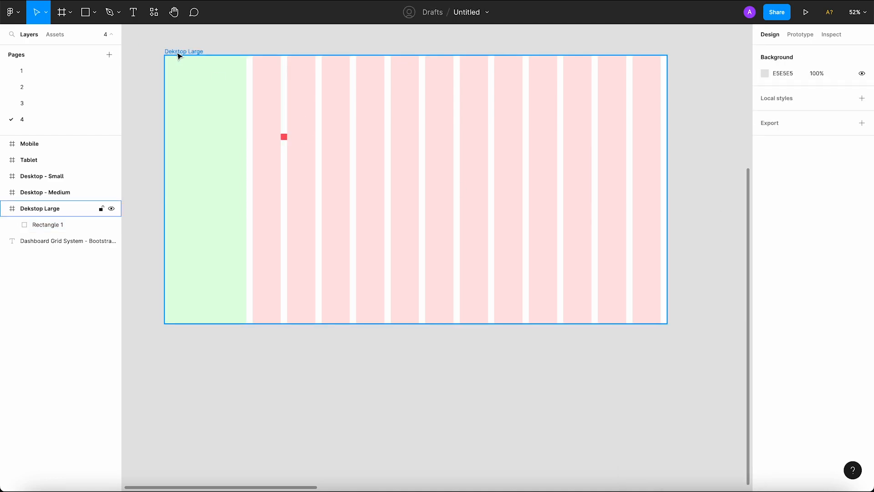
{"action": "double_click", "coordinate": [180, 52]}
{"action": "left_click", "coordinate": [180, 52]}
{"action": "key", "text": "BackSpace"}
{"action": "key", "text": "BackSpace"}
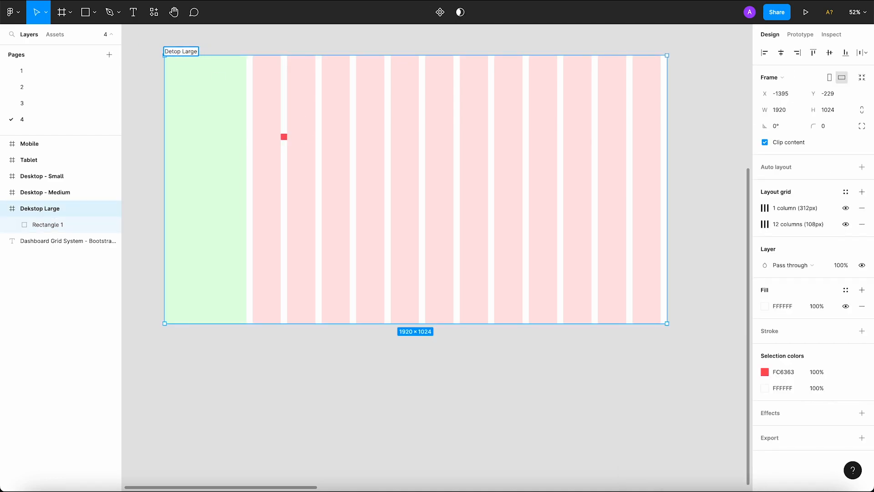
{"action": "type", "text": "sk"}
{"action": "left_click", "coordinate": [268, 50]}
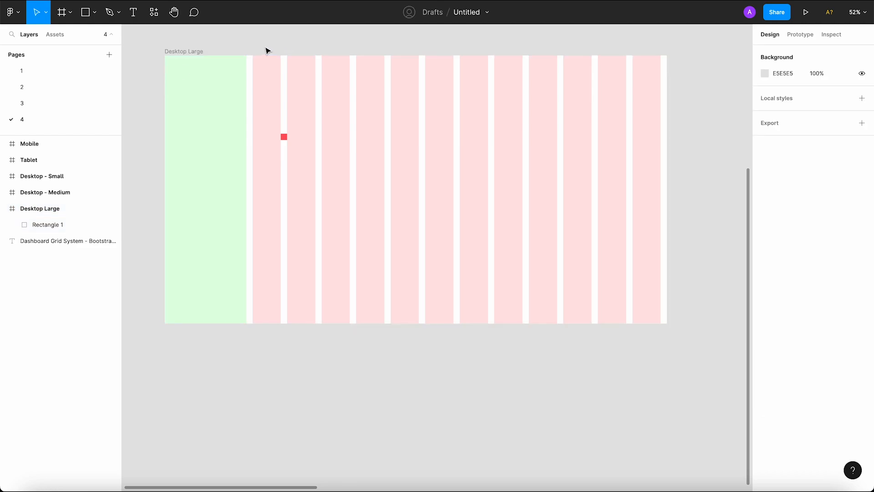
{"action": "left_click", "coordinate": [206, 62]}
{"action": "double_click", "coordinate": [187, 51]}
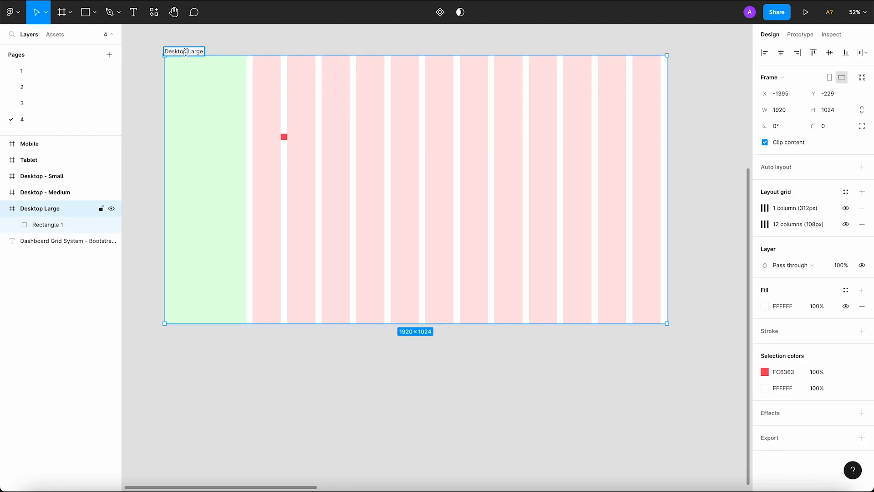
{"action": "type", "text": "-"}
{"action": "left_click", "coordinate": [223, 49]}
Examine the width setting of the one-column sidebar grid on the Desktop - Large frame.
{"action": "scroll", "coordinate": [280, 135], "scroll_direction": "up", "scroll_amount": 5}
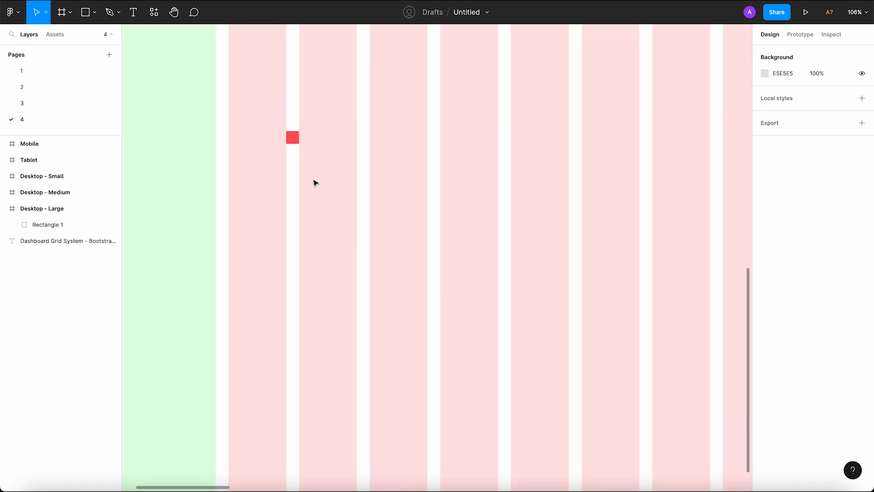
{"action": "scroll", "coordinate": [326, 181], "scroll_direction": "down", "scroll_amount": 5}
{"action": "left_click", "coordinate": [238, 62]}
{"action": "scroll", "coordinate": [464, 236], "scroll_direction": "up", "scroll_amount": 2}
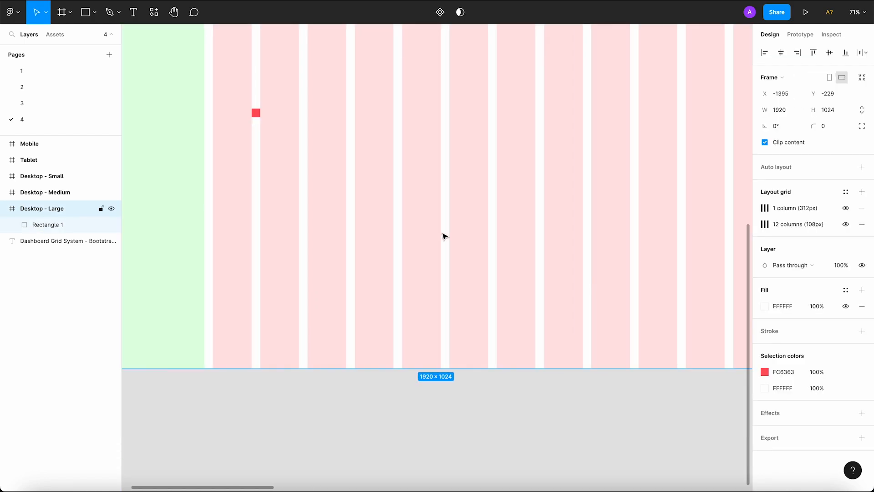
{"action": "left_click", "coordinate": [765, 208]}
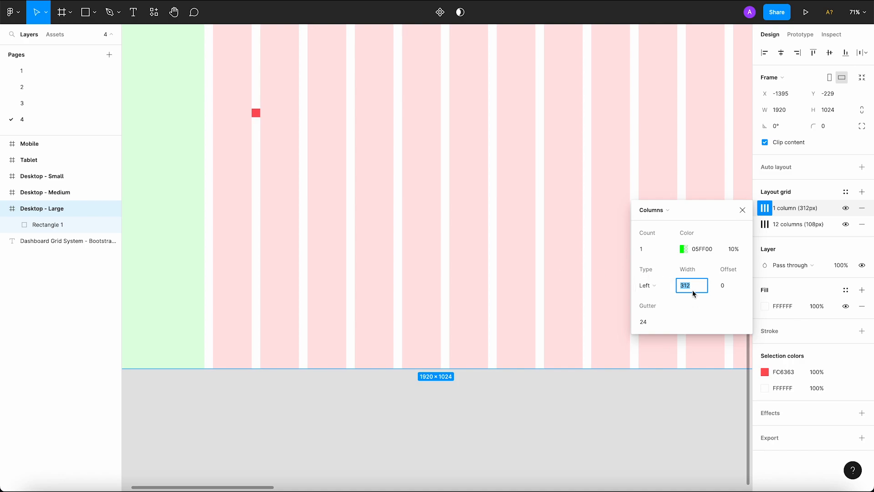
{"action": "left_click", "coordinate": [402, 210]}
Move the red square onto the green sidebar column and stretch it to the column's full width, 312 × 24.
{"action": "scroll", "coordinate": [402, 211], "scroll_direction": "down", "scroll_amount": 3}
{"action": "left_click_drag", "start_coordinate": [307, 146], "coordinate": [272, 152]}
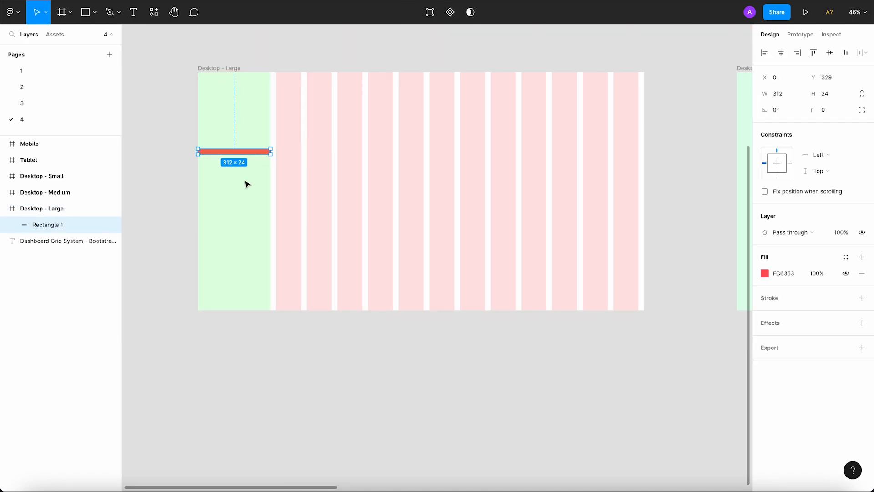
{"action": "scroll", "coordinate": [248, 183], "scroll_direction": "up", "scroll_amount": 10}
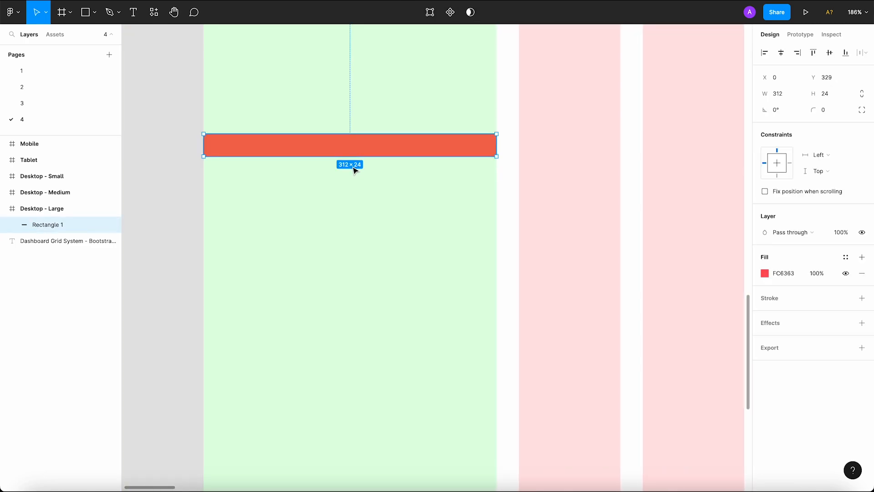
{"action": "left_click", "coordinate": [354, 167]}
{"action": "left_click", "coordinate": [353, 152]}
{"action": "scroll", "coordinate": [216, 171], "scroll_direction": "down", "scroll_amount": 2}
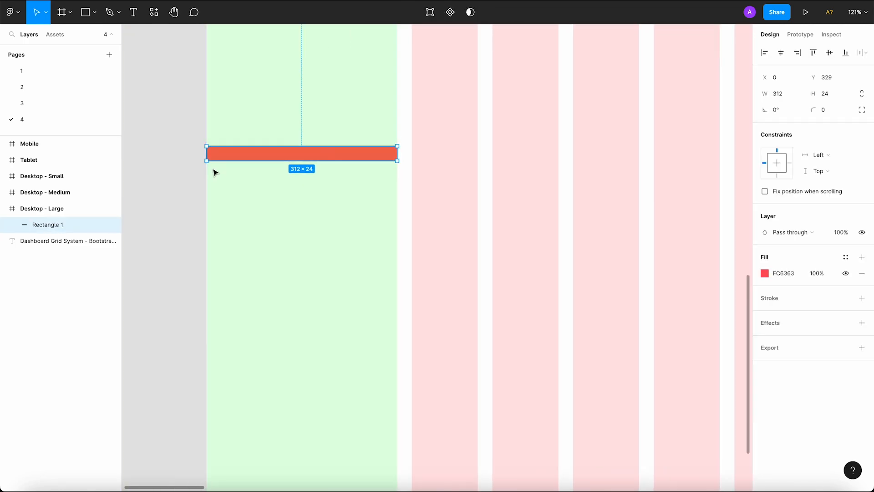
{"action": "scroll", "coordinate": [227, 178], "scroll_direction": "up", "scroll_amount": 3}
{"action": "scroll", "coordinate": [232, 137], "scroll_direction": "down", "scroll_amount": 4}
{"action": "left_click", "coordinate": [239, 98]}
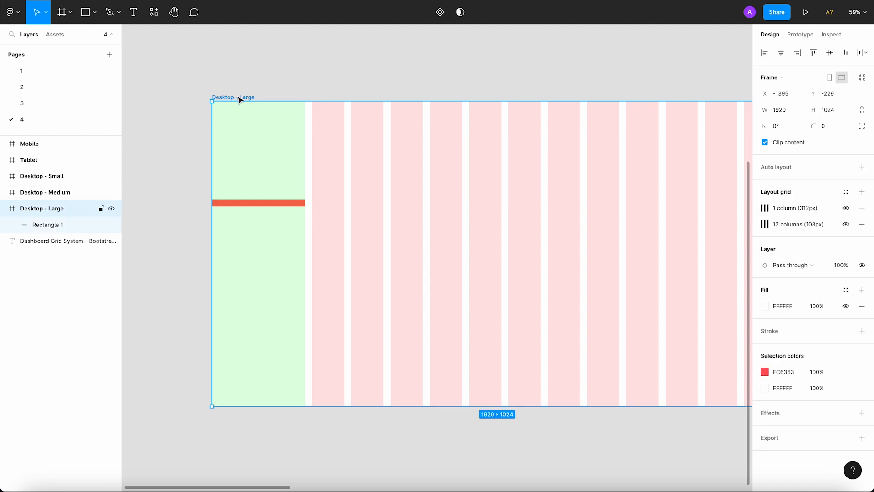
Duplicate the red sidebar bar into the first column gutter and resize the copy to 24 × 24.
{"action": "left_click", "coordinate": [245, 204]}
{"action": "left_click_drag", "start_coordinate": [245, 207], "coordinate": [379, 207]}
{"action": "scroll", "coordinate": [363, 206], "scroll_direction": "up", "scroll_amount": 5}
{"action": "left_click_drag", "start_coordinate": [574, 196], "coordinate": [334, 184]}
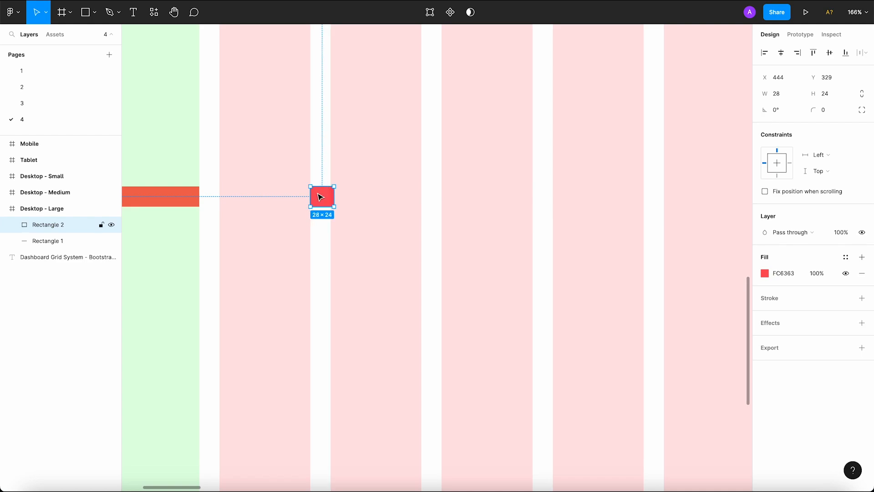
{"action": "scroll", "coordinate": [318, 196], "scroll_direction": "up", "scroll_amount": 10}
{"action": "left_click_drag", "start_coordinate": [416, 199], "coordinate": [388, 197]}
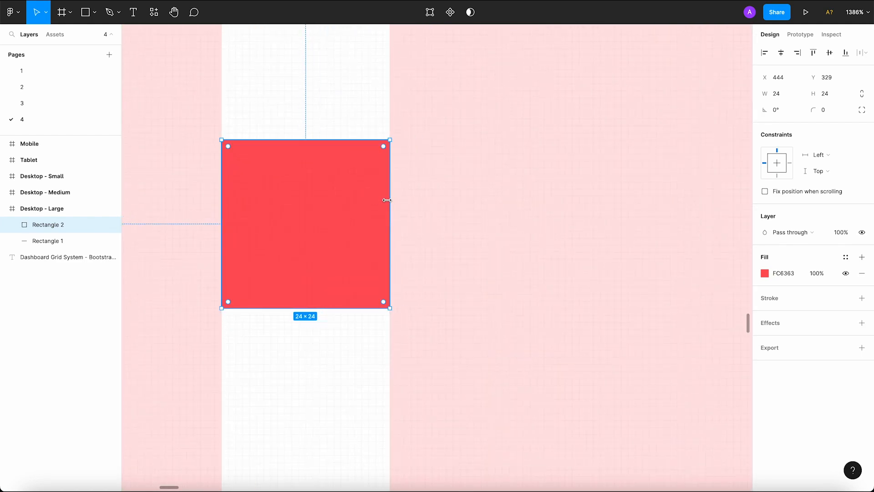
{"action": "scroll", "coordinate": [401, 227], "scroll_direction": "down", "scroll_amount": 5}
{"action": "scroll", "coordinate": [383, 225], "scroll_direction": "down", "scroll_amount": 12}
{"action": "left_click", "coordinate": [268, 102]}
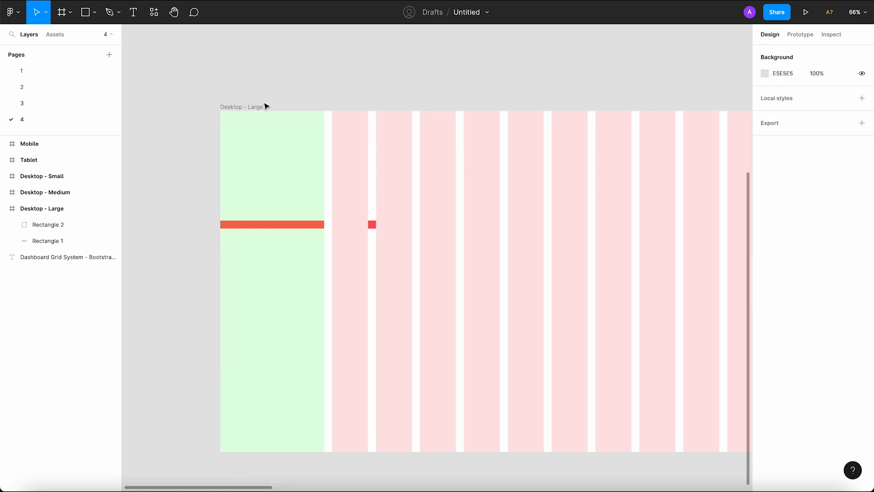
Compare the width, offset and gutter settings of the sidebar grid and the 12-column grid on Desktop - Large.
{"action": "left_click", "coordinate": [255, 107]}
{"action": "left_click", "coordinate": [764, 225]}
{"action": "left_click", "coordinate": [689, 303]}
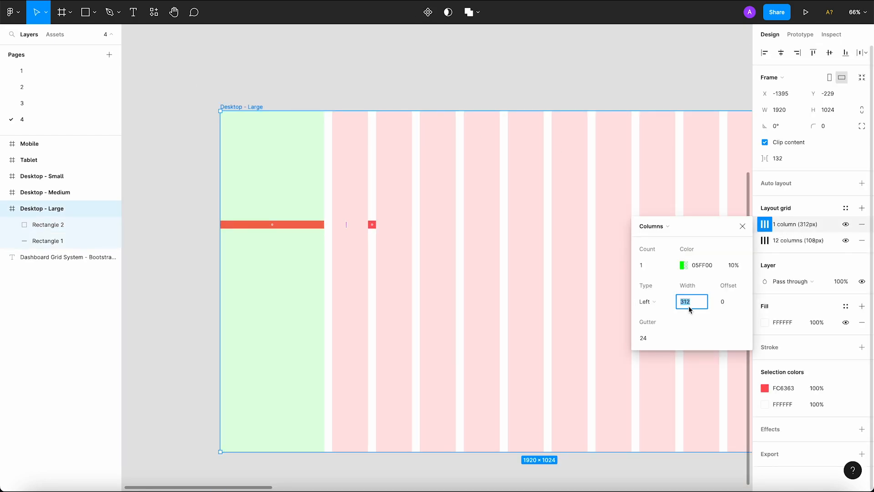
{"action": "left_click", "coordinate": [766, 240]}
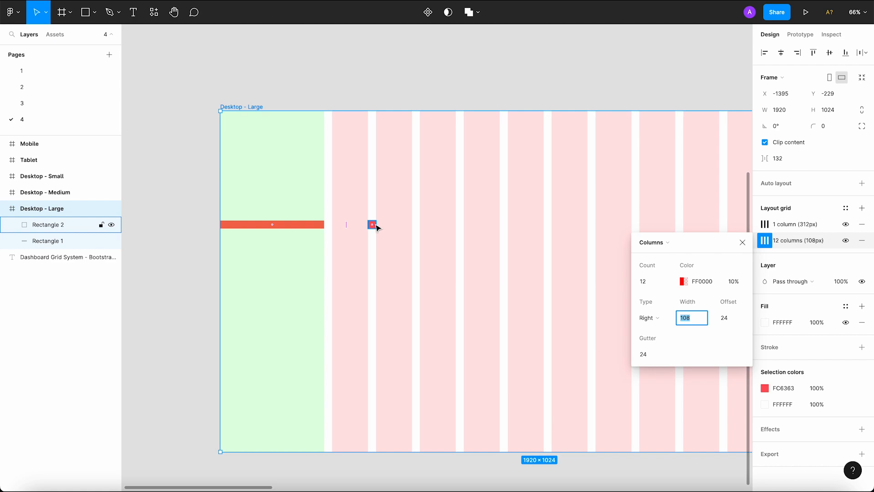
{"action": "scroll", "coordinate": [376, 231], "scroll_direction": "down", "scroll_amount": 3}
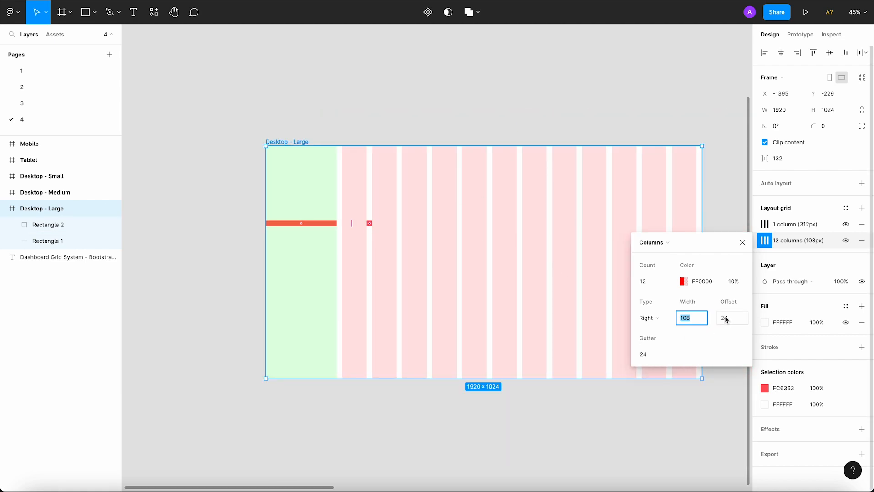
Copy the red 24 × 24 square from the gutter into the right-hand margin of the Desktop - Large frame.
{"action": "left_click_drag", "start_coordinate": [371, 223], "coordinate": [665, 216]}
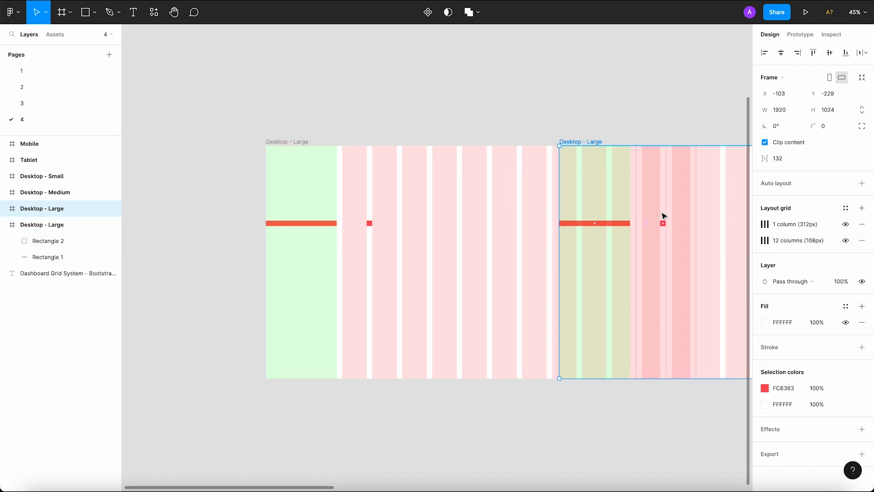
{"action": "key", "text": "super+z"}
{"action": "left_click", "coordinate": [444, 125]}
{"action": "left_click", "coordinate": [370, 224]}
{"action": "left_click_drag", "start_coordinate": [370, 223], "coordinate": [701, 223]}
{"action": "left_click", "coordinate": [469, 72]}
Review the column width, offset and gutter of the 12-column grid against the red markers on Desktop - Large.
{"action": "left_click", "coordinate": [302, 142]}
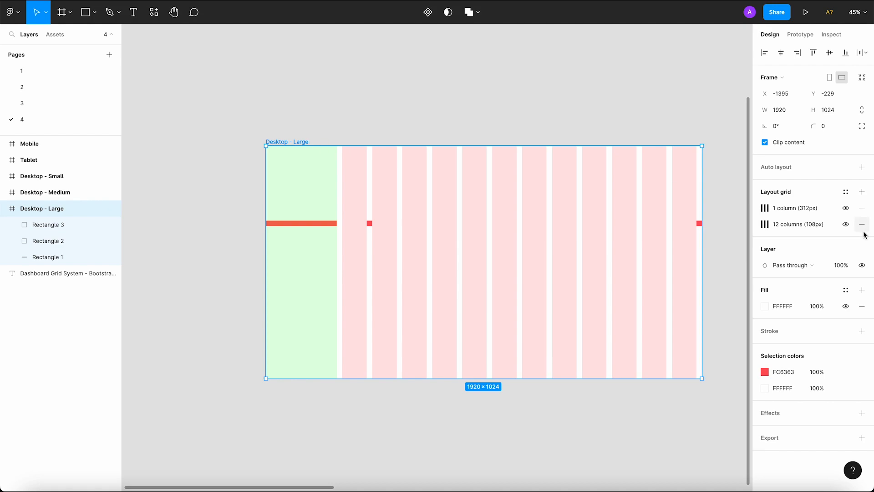
{"action": "left_click", "coordinate": [765, 224]}
{"action": "scroll", "coordinate": [704, 192], "scroll_direction": "down", "scroll_amount": 3}
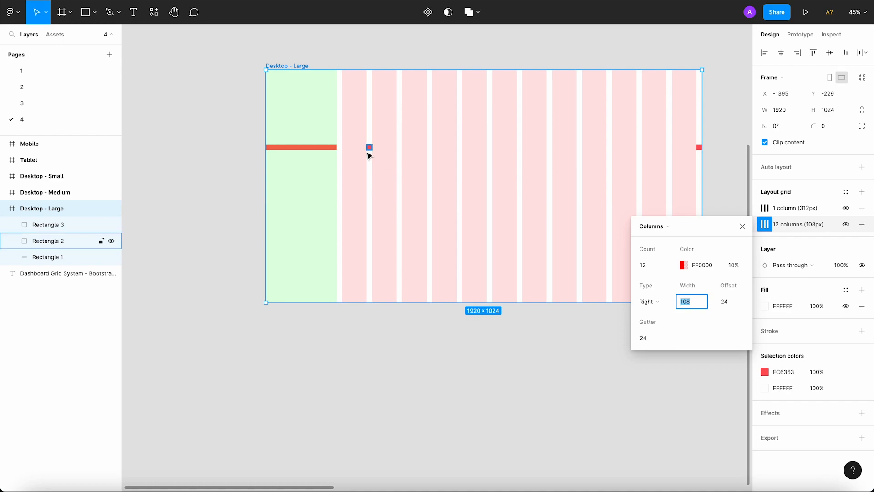
{"action": "left_click", "coordinate": [696, 305]}
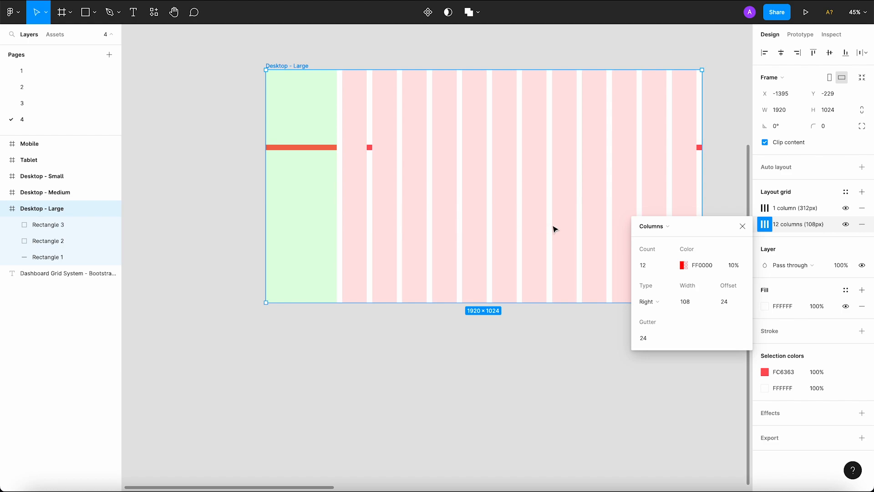
Shift the Desktop - Large frame slightly to X -1413, Y -231 and close its grid settings.
{"action": "left_click_drag", "start_coordinate": [367, 201], "coordinate": [363, 202]}
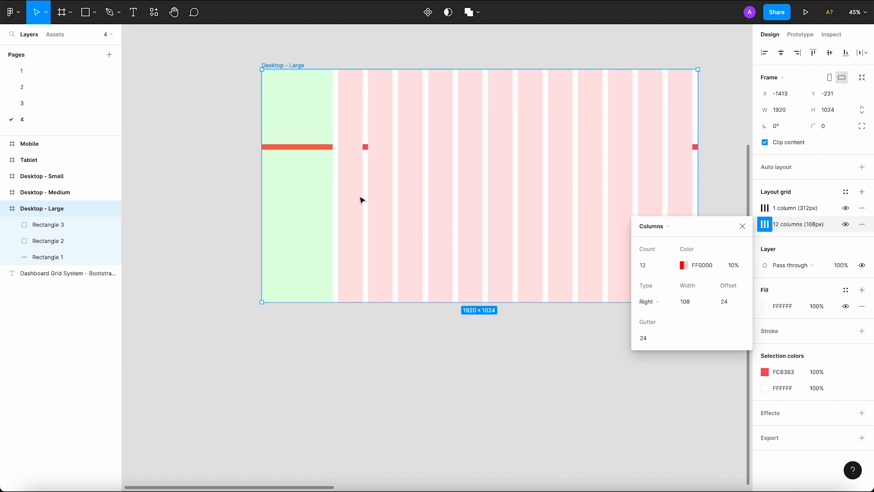
{"action": "left_click", "coordinate": [743, 226]}
{"action": "left_click", "coordinate": [400, 291]}
Delete the three red marker rectangles from the Desktop - Large frame.
{"action": "left_click", "coordinate": [308, 147]}
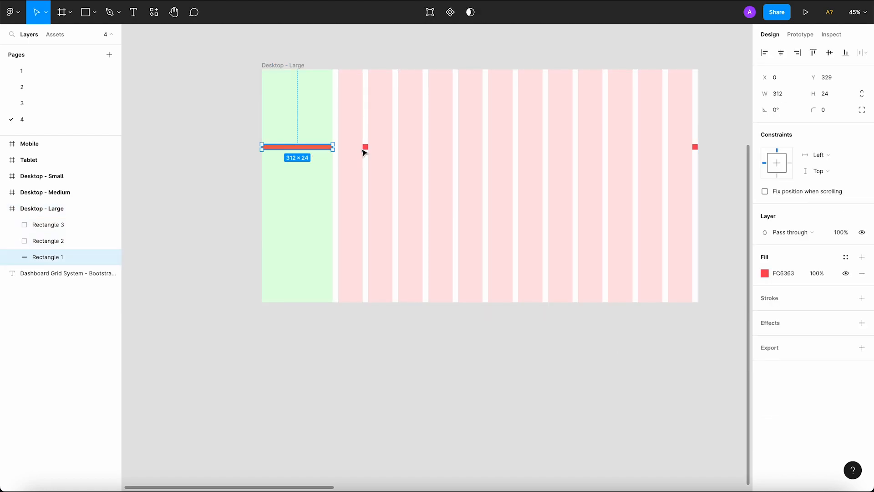
{"action": "left_click", "coordinate": [365, 147], "text": "shift"}
{"action": "left_click", "coordinate": [695, 146], "text": "shift"}
{"action": "key", "text": "Delete"}
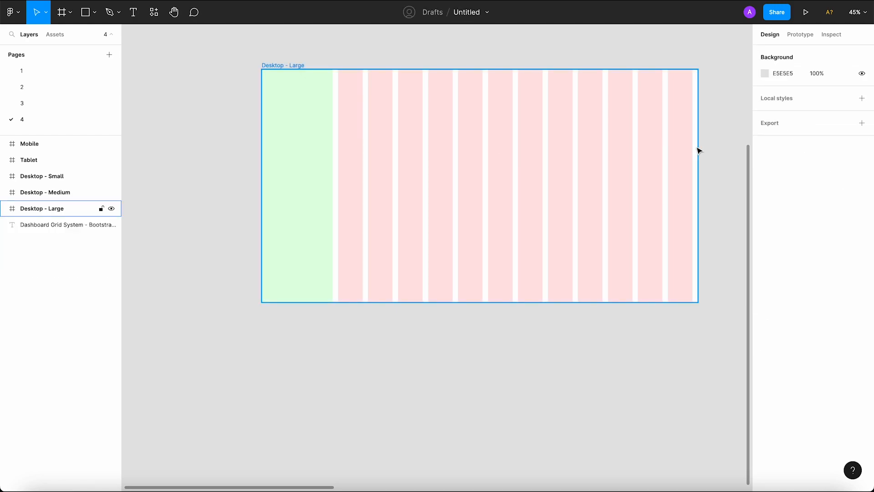
Align the left edge of the "Dashboard Grid System - Bootstrap 5" title with the Desktop - Large frame at X -1413.
{"action": "scroll", "coordinate": [207, 183], "scroll_direction": "down", "scroll_amount": 5}
{"action": "scroll", "coordinate": [460, 263], "scroll_direction": "right", "scroll_amount": 5}
{"action": "scroll", "coordinate": [460, 264], "scroll_direction": "right", "scroll_amount": 5}
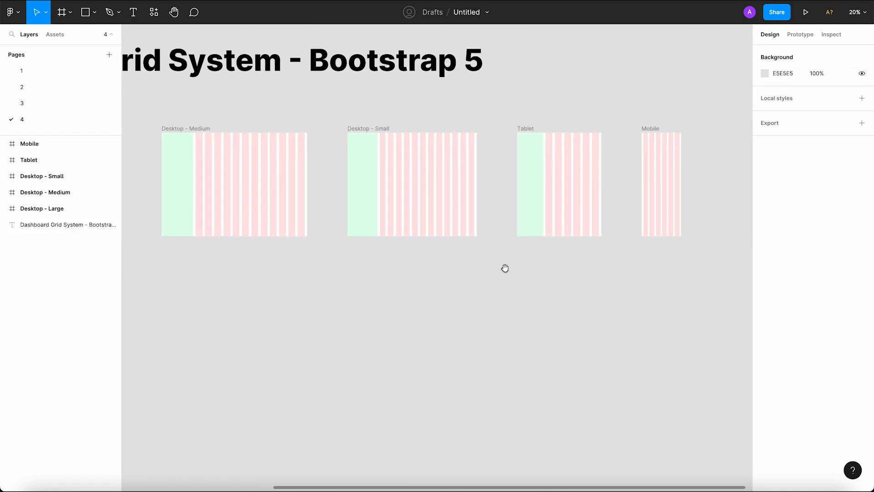
{"action": "scroll", "coordinate": [505, 267], "scroll_direction": "left", "scroll_amount": 8}
{"action": "scroll", "coordinate": [346, 291], "scroll_direction": "down", "scroll_amount": 2}
{"action": "scroll", "coordinate": [410, 274], "scroll_direction": "down", "scroll_amount": 2}
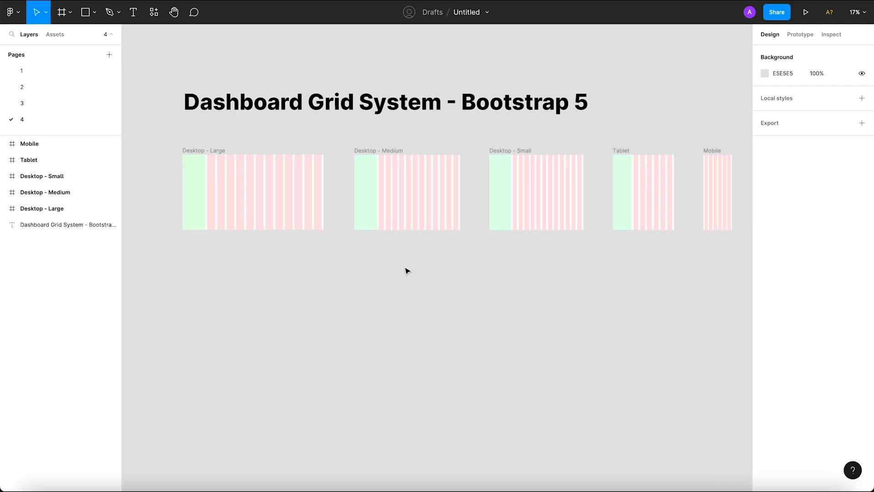
{"action": "scroll", "coordinate": [405, 270], "scroll_direction": "right", "scroll_amount": 1}
{"action": "left_click_drag", "start_coordinate": [295, 113], "coordinate": [296, 113]}
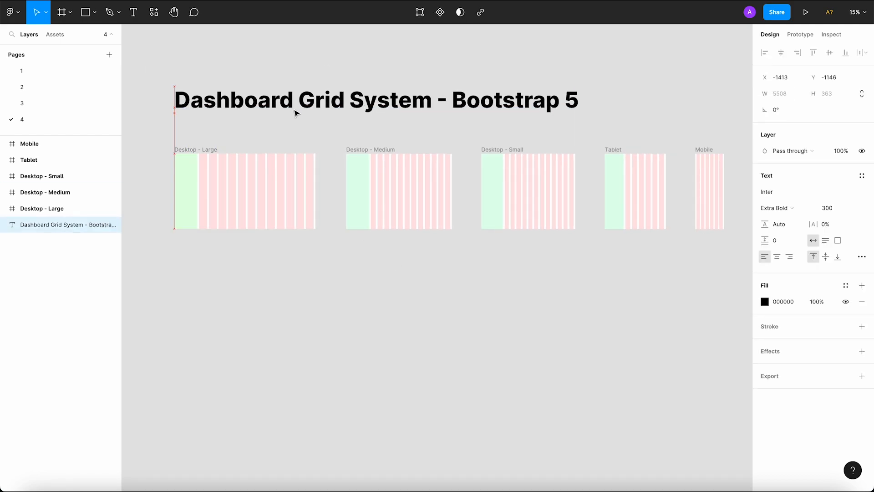
{"action": "left_click", "coordinate": [665, 93]}
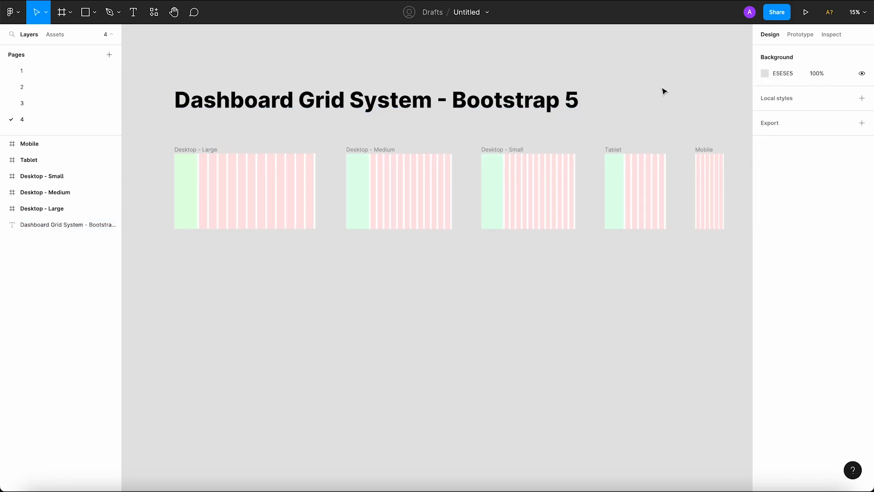